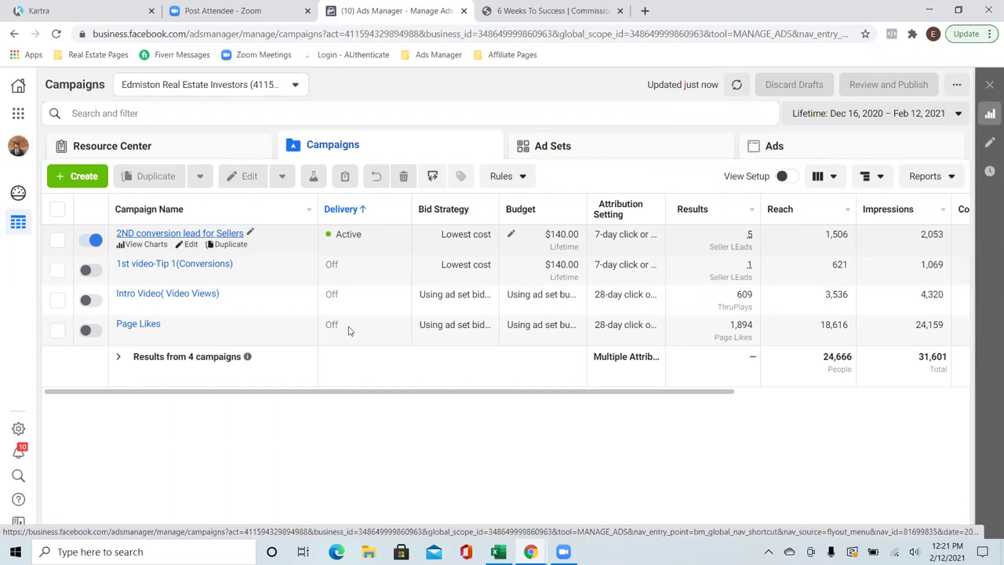
# Step: Look over the campaigns' cost and spend columns and open the ad account's Audiences page
pyautogui.moveTo(515, 396); pyautogui.dragTo(747, 387)
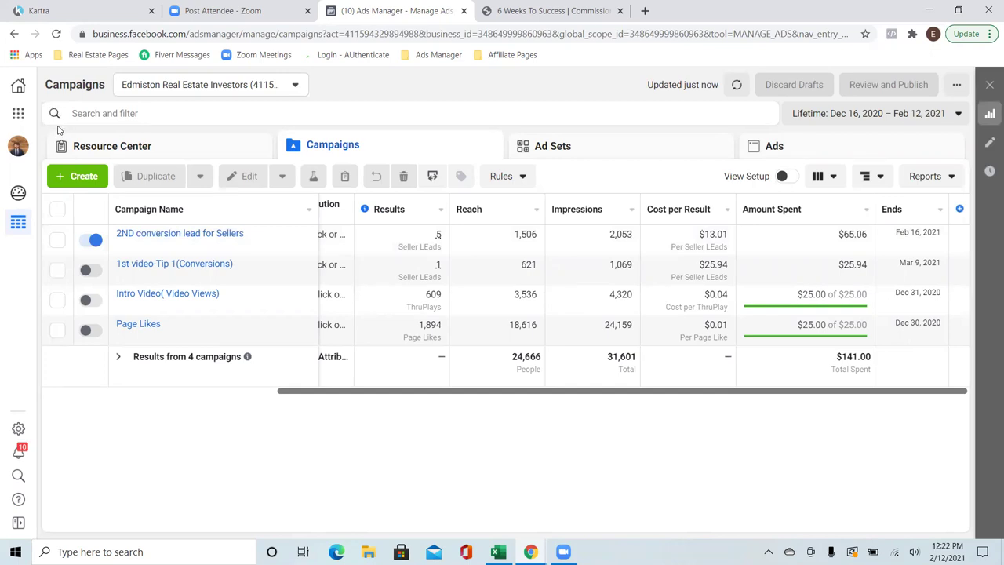
pyautogui.click(18, 113)
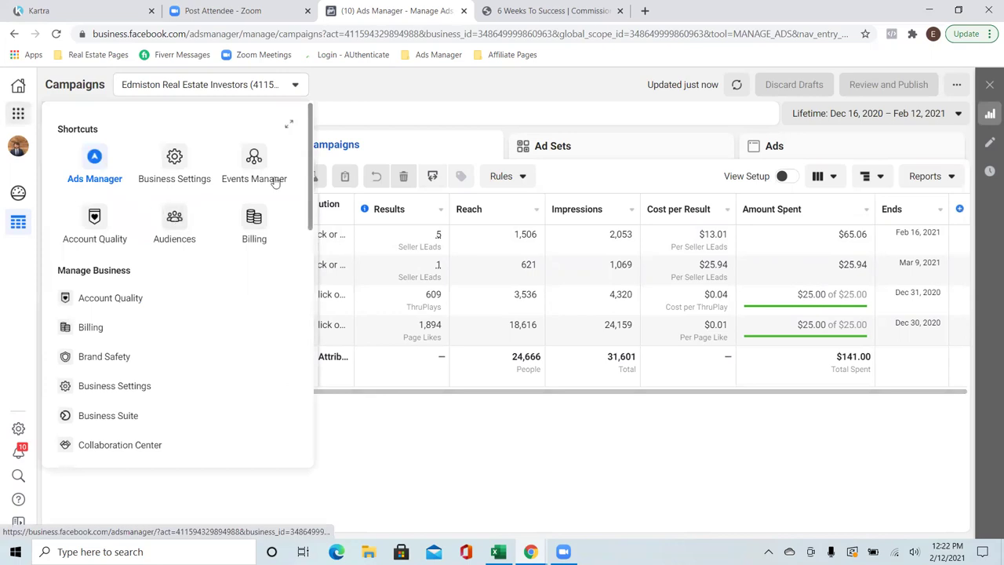
pyautogui.click(400, 86)
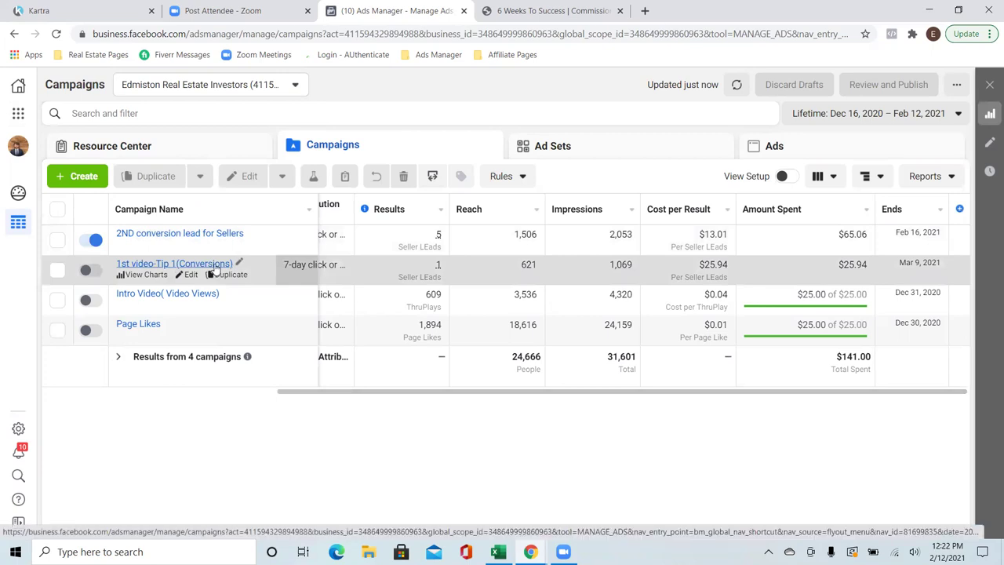
pyautogui.click(26, 121)
pyautogui.click(174, 216)
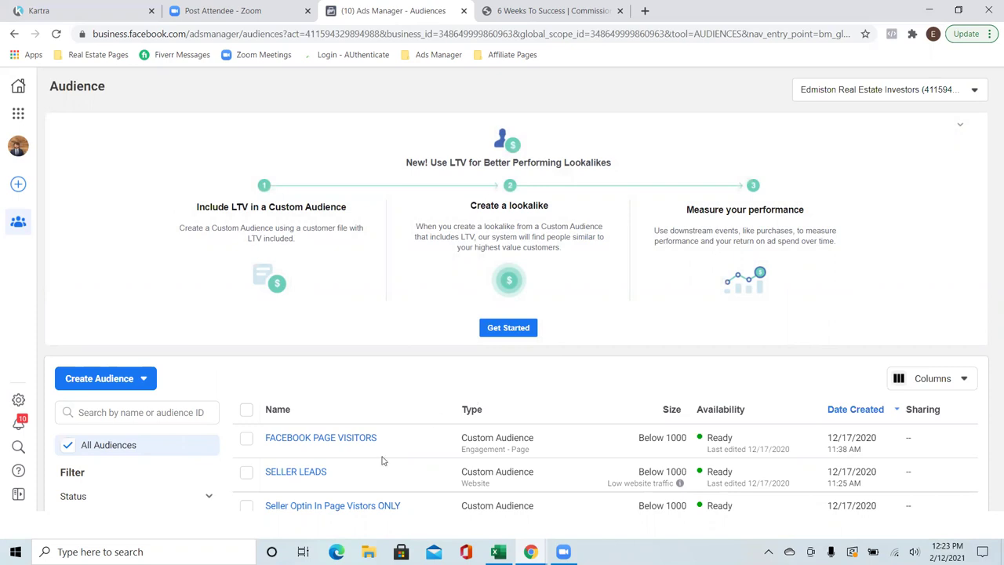
pyautogui.moveTo(314, 475)
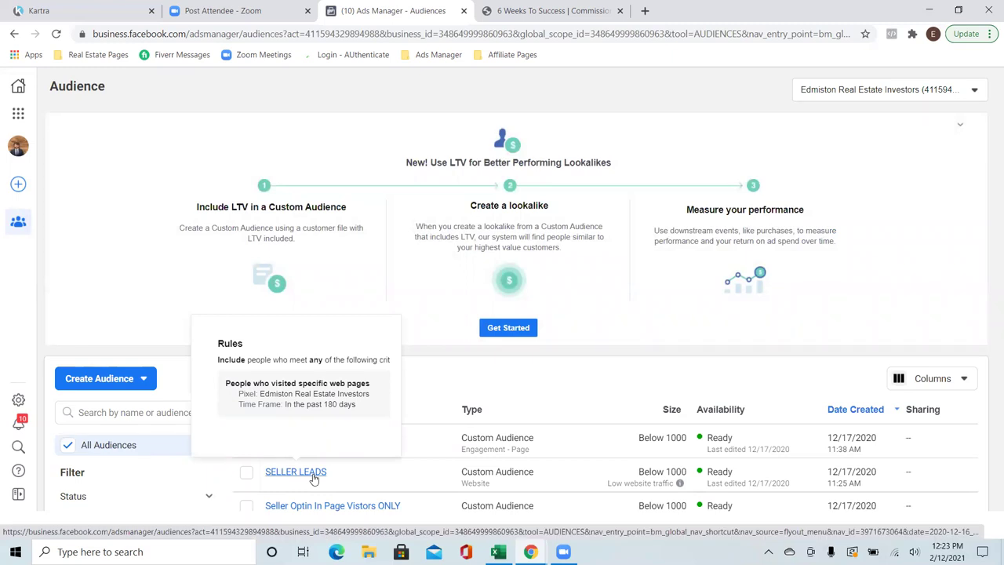
pyautogui.click(247, 473)
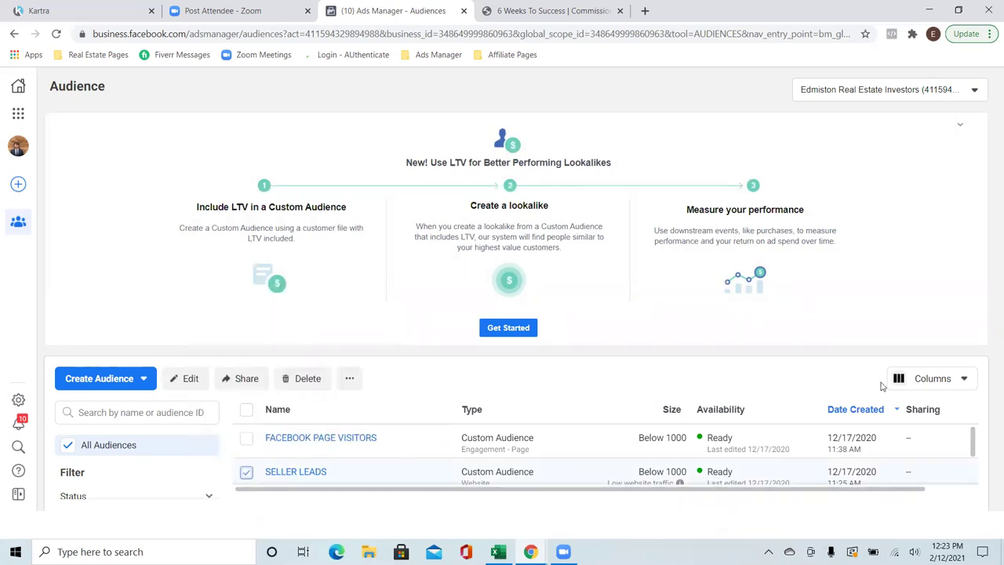
pyautogui.click(174, 383)
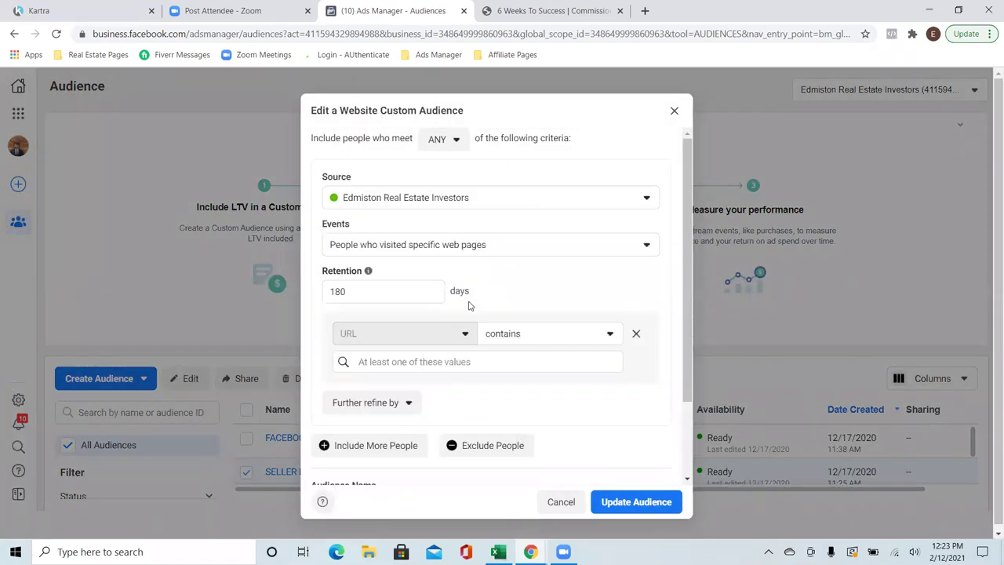
pyautogui.scroll(-3, 568, 312)
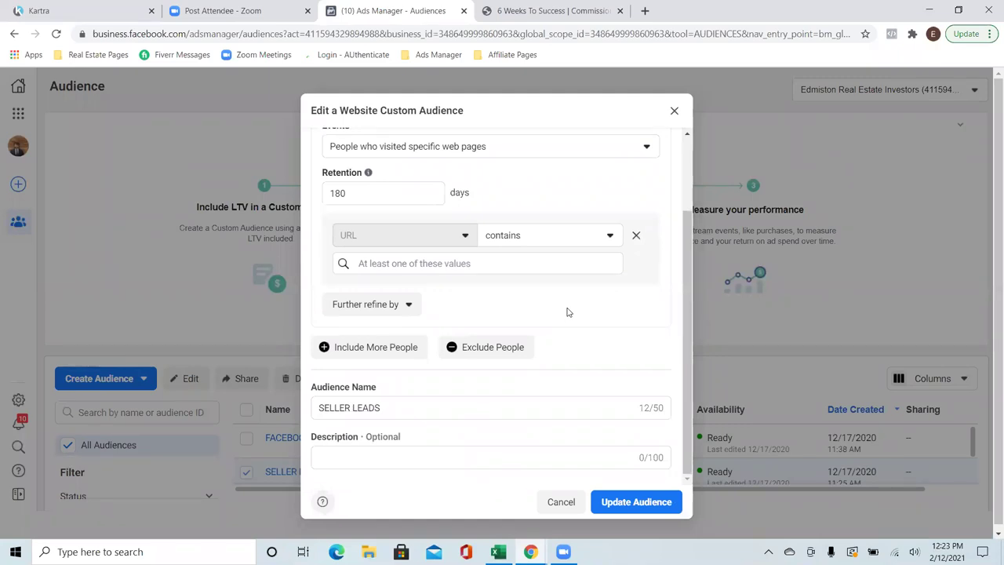
pyautogui.click(514, 270)
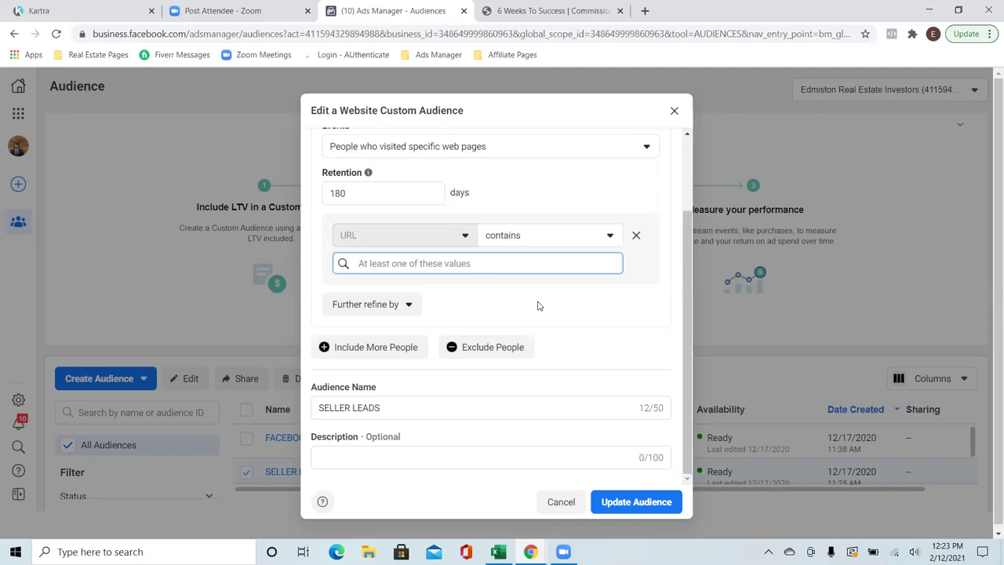
pyautogui.click(676, 109)
pyautogui.click(345, 54)
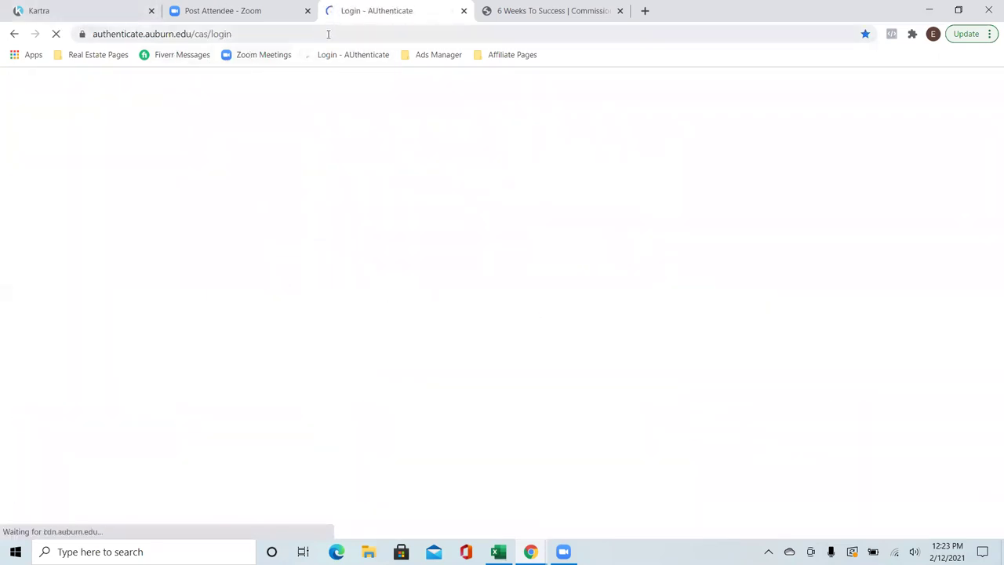
pyautogui.click(15, 34)
# Step: Switch to Kartra and get the direct page link of the SELLER THANK YOU PAGE
pyautogui.click(75, 9)
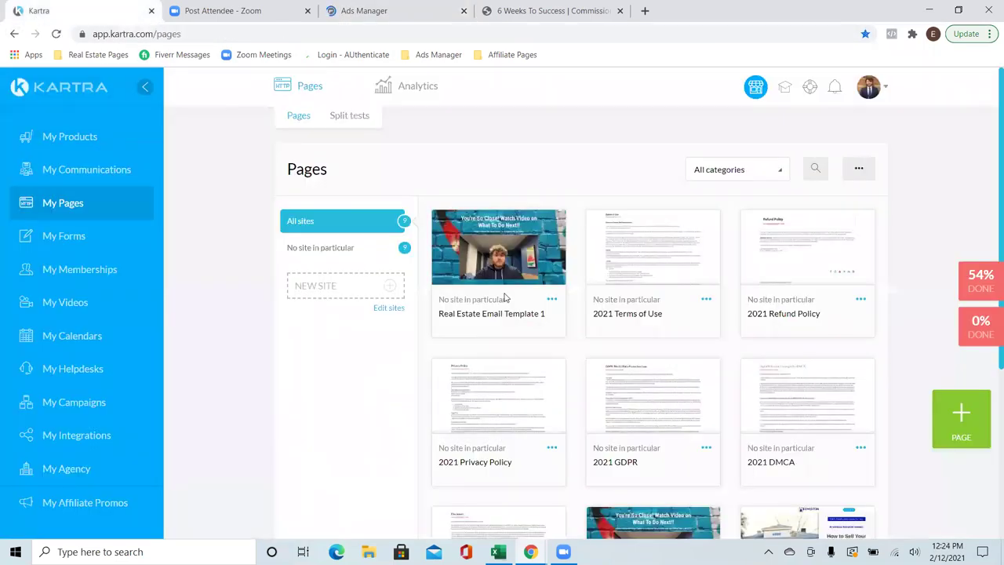
pyautogui.scroll(-3, 815, 388)
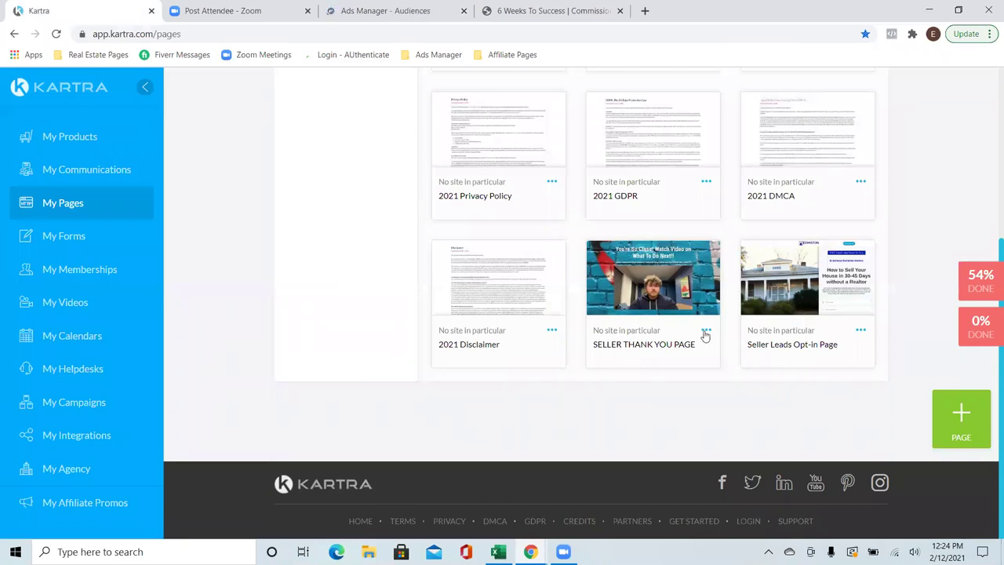
pyautogui.click(706, 330)
pyautogui.click(767, 312)
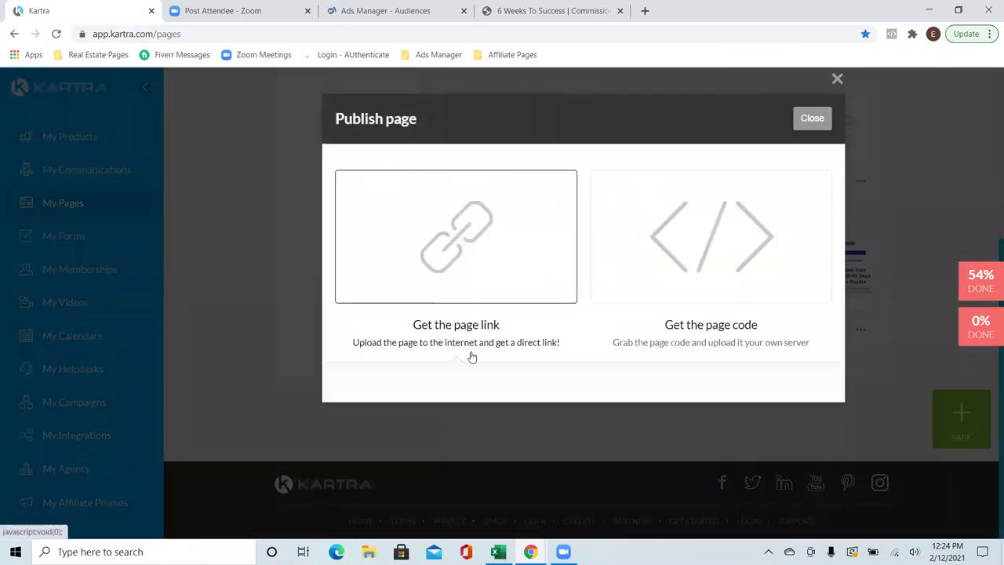
pyautogui.click(469, 335)
pyautogui.click(462, 417)
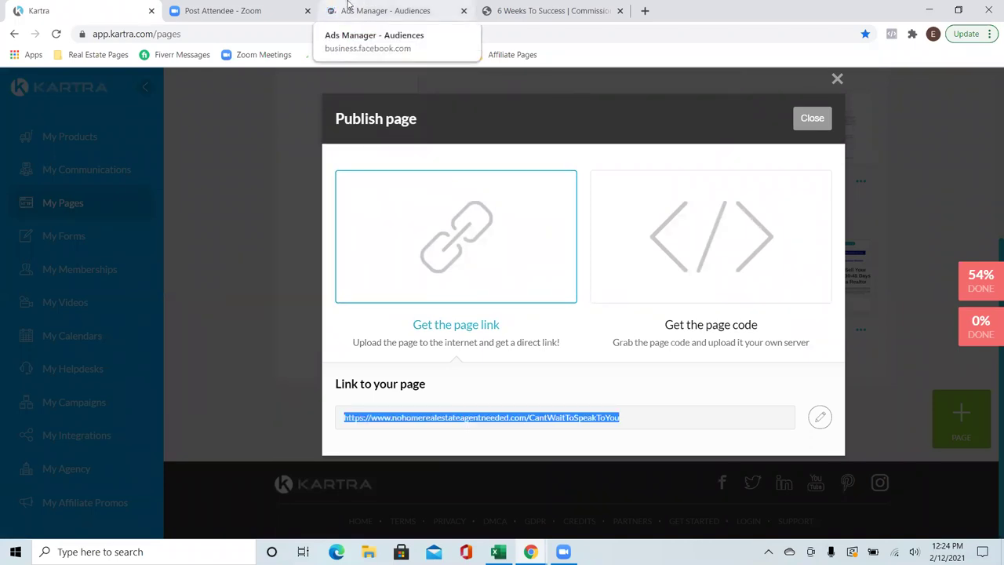
pyautogui.click(610, 397)
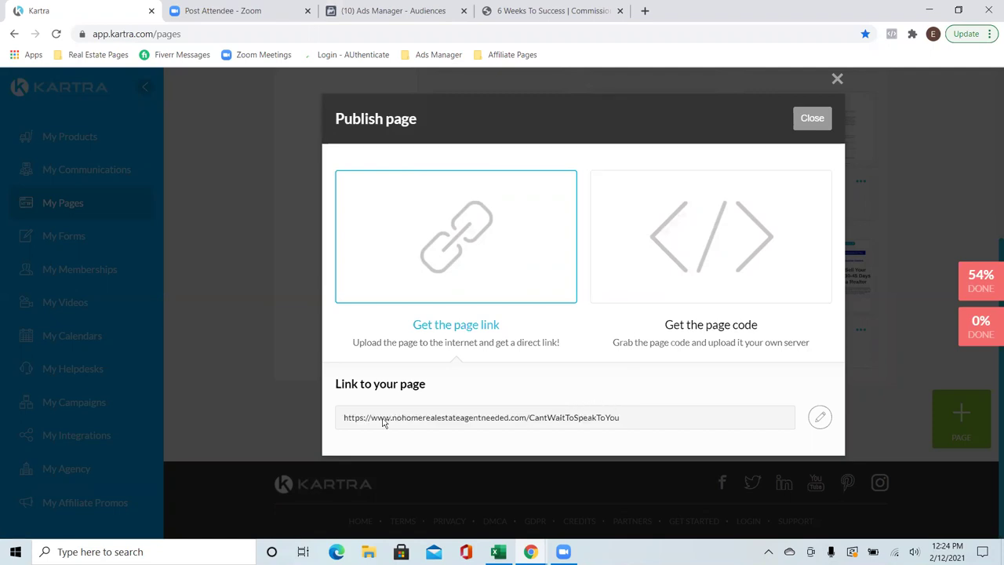
pyautogui.moveTo(396, 419); pyautogui.dragTo(620, 422)
pyautogui.hotkey('ctrl', 'c')
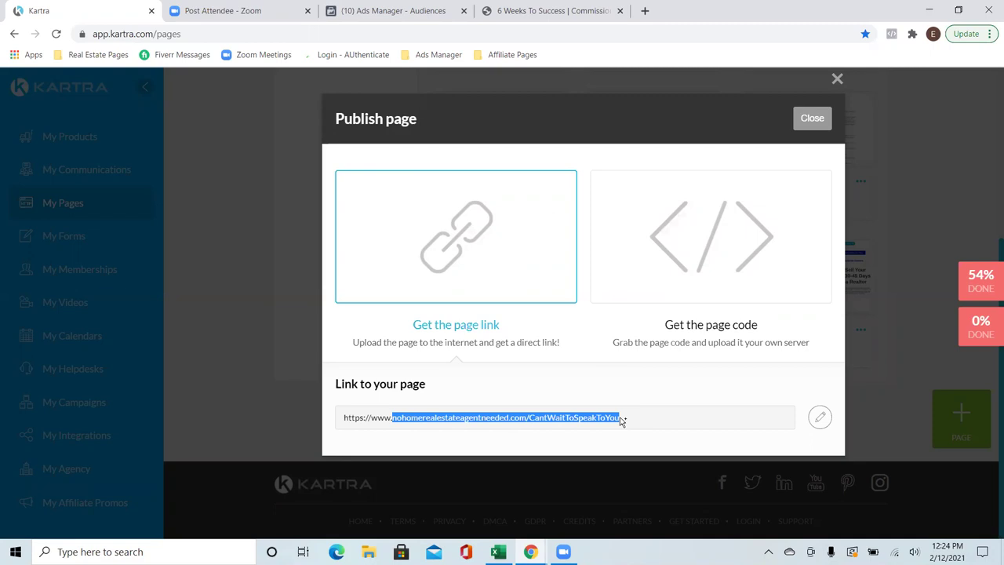
# Step: Back in Ads Manager, edit the SELLER LEADS audience so its URL rule contains nohomerealestateagentneeded.com/CantWaitToSpeakToYou
pyautogui.click(361, 11)
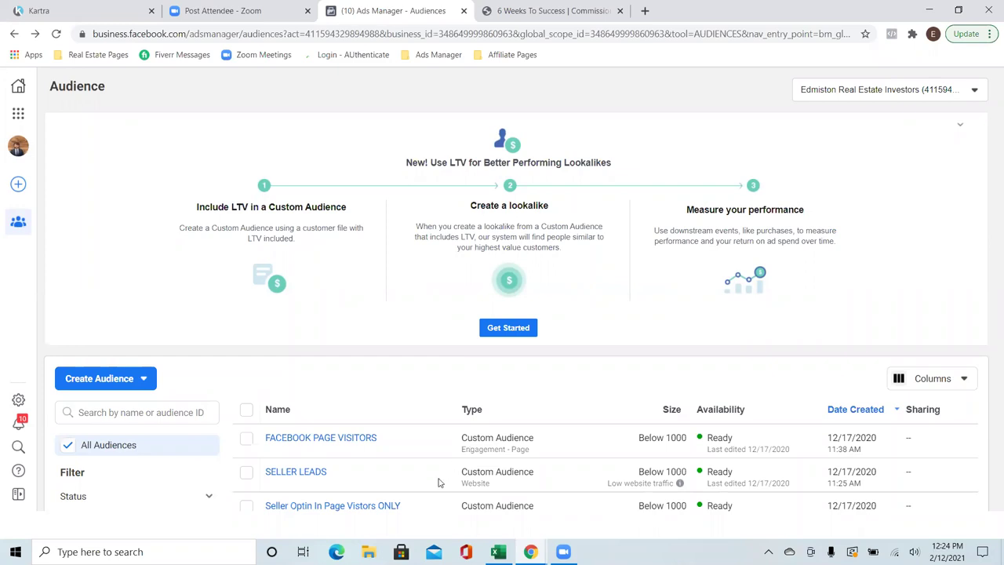
pyautogui.click(246, 471)
pyautogui.click(181, 379)
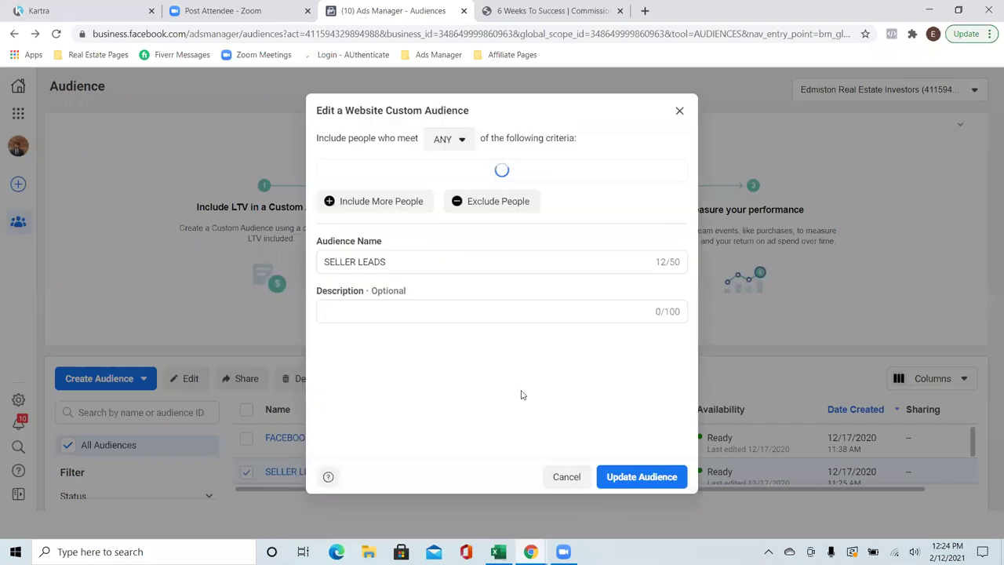
pyautogui.click(419, 355)
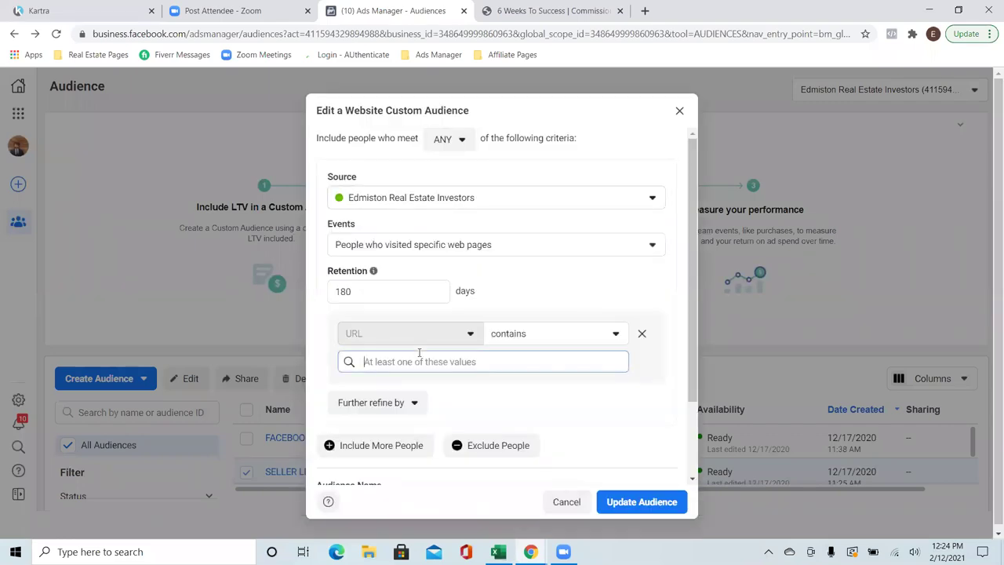
pyautogui.hotkey('ctrl', 'v')
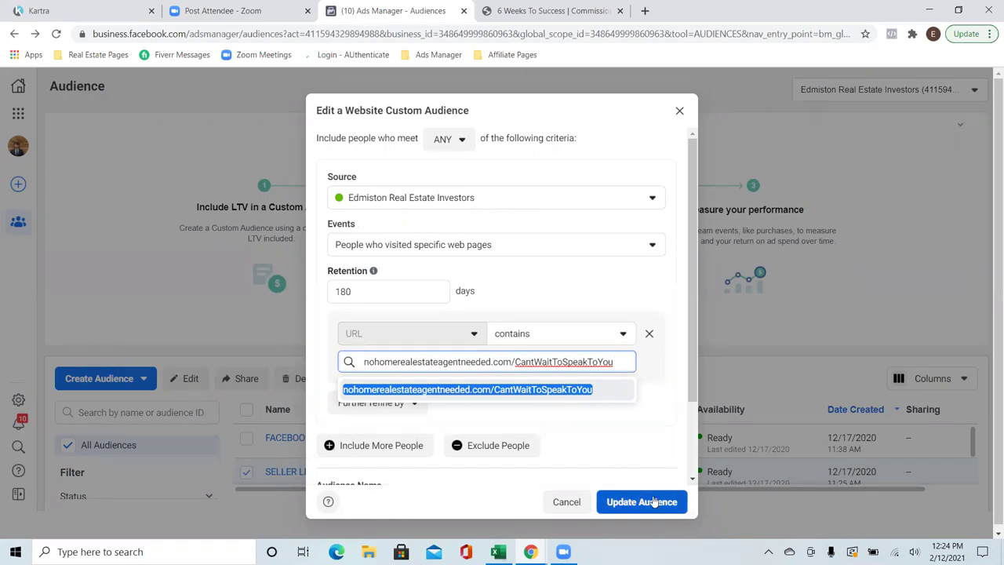
pyautogui.scroll(-2, 692, 439)
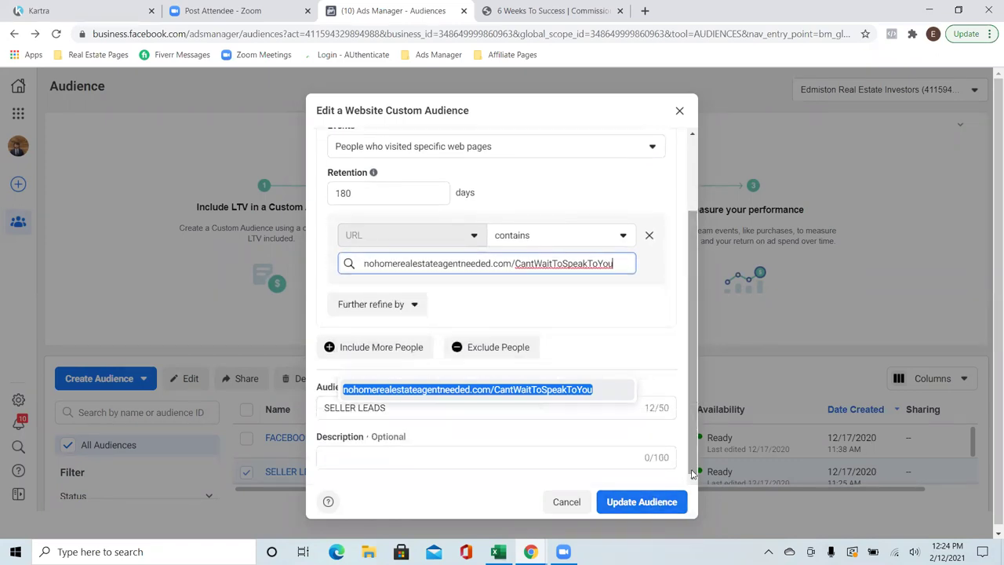
pyautogui.scroll(2, 692, 470)
pyautogui.click(653, 414)
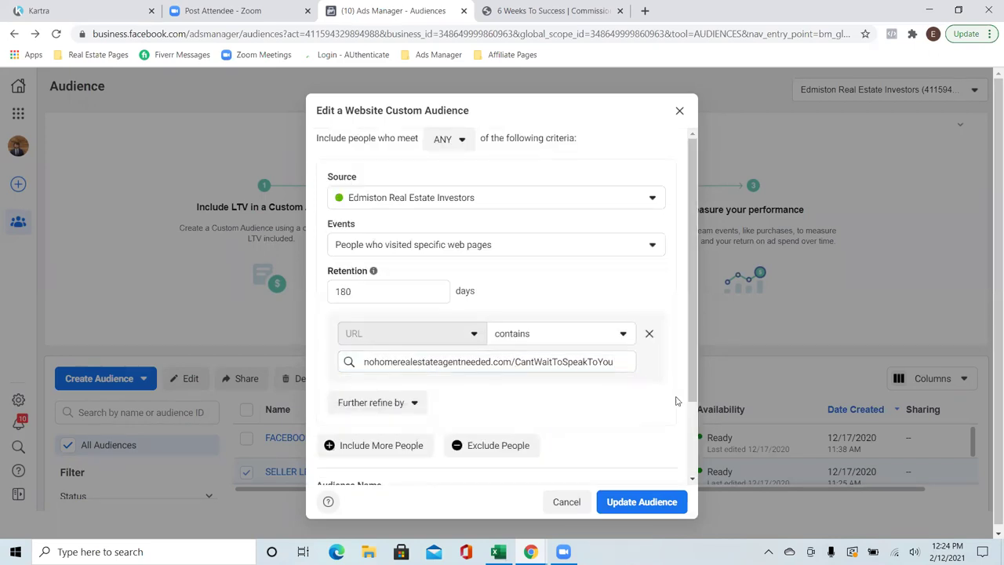
# Step: Update the audience under the name SELLER LEADS, close the dialog and deselect it in the audience list
pyautogui.moveTo(691, 386); pyautogui.dragTo(691, 469)
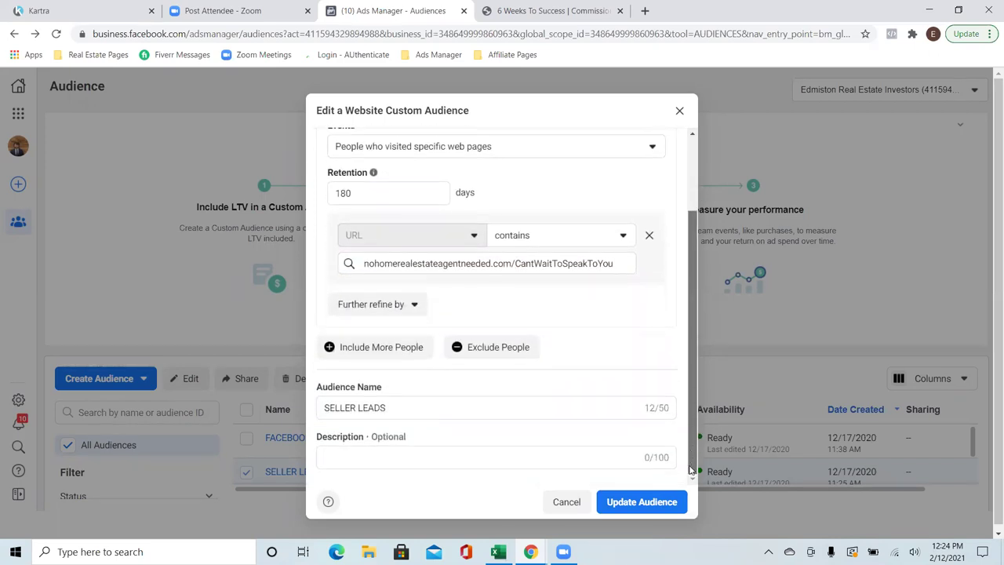
pyautogui.click(497, 405)
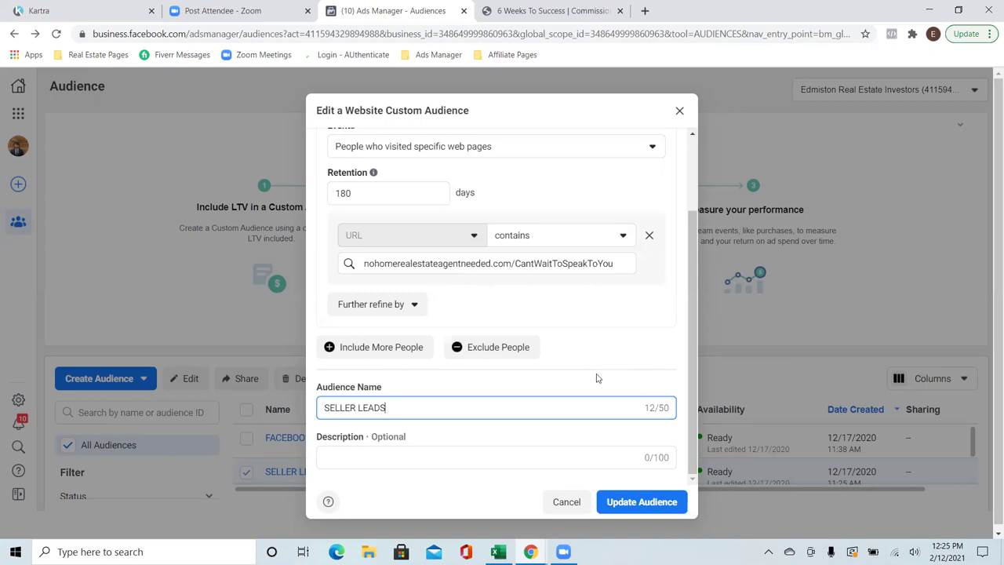
pyautogui.click(638, 506)
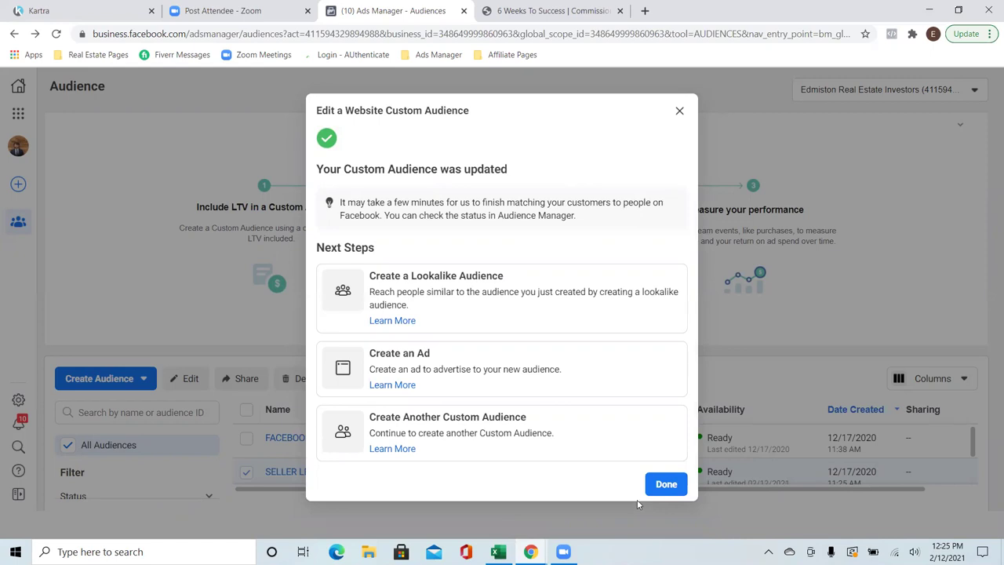
pyautogui.click(653, 486)
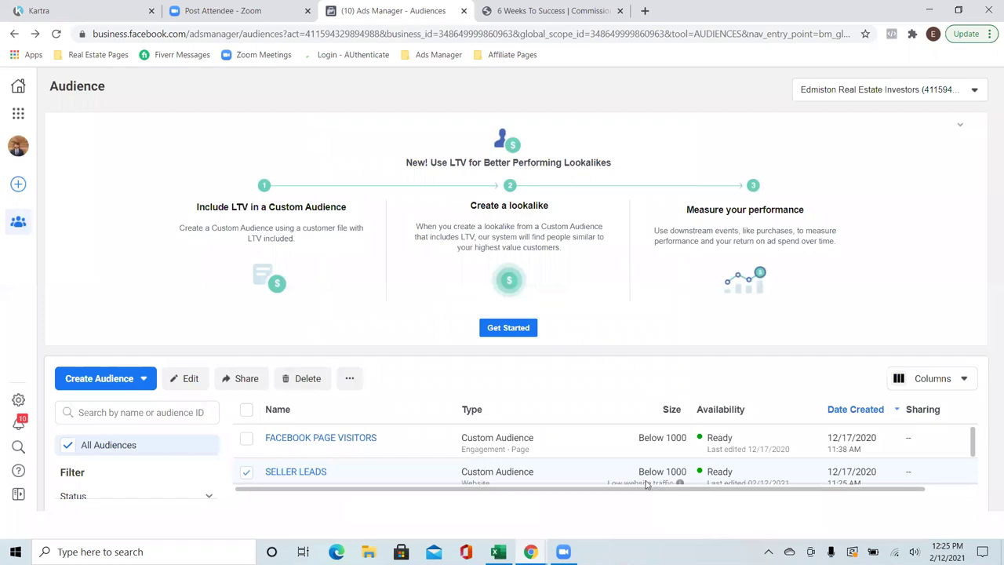
pyautogui.scroll(-1, 592, 400)
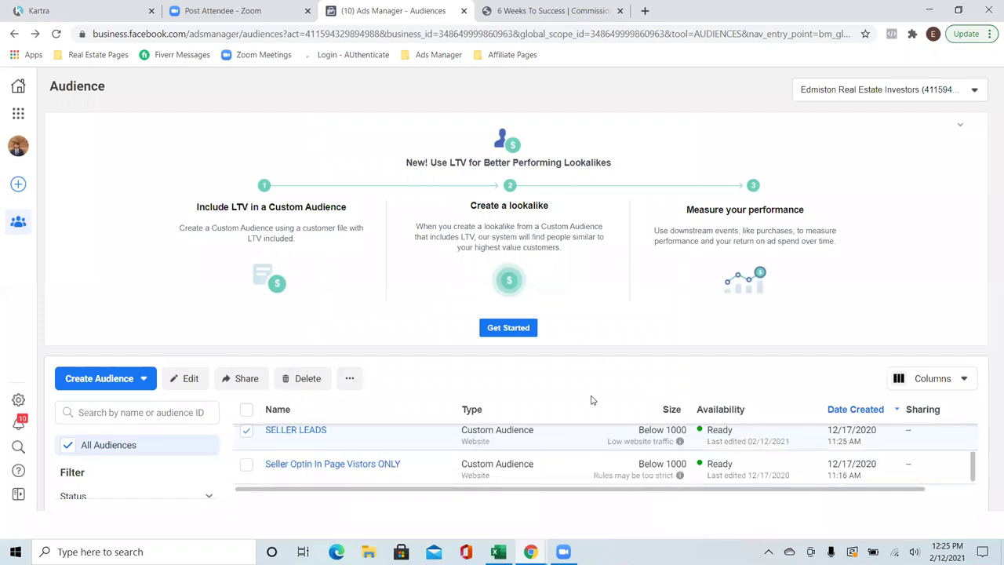
pyautogui.scroll(1, 592, 400)
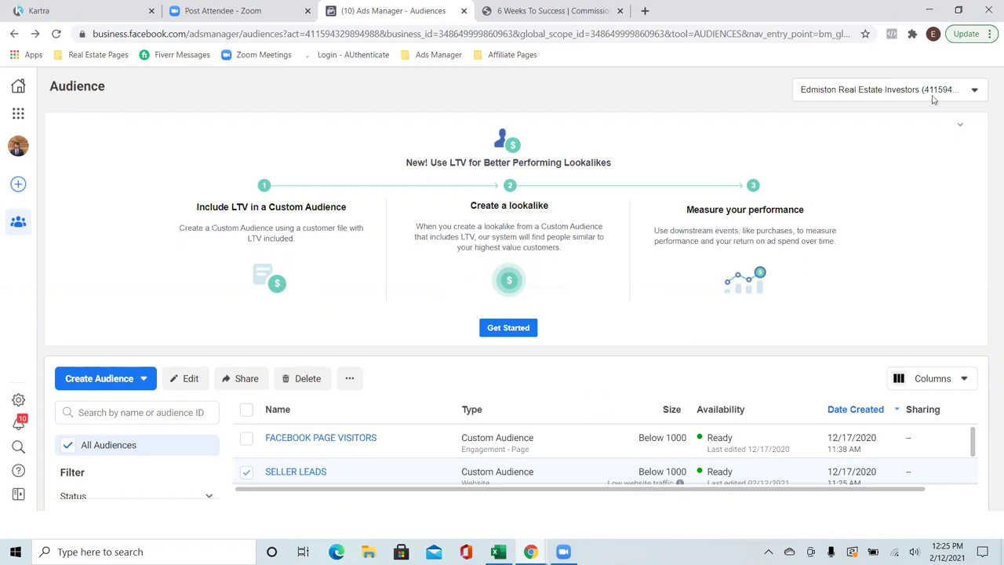
pyautogui.click(247, 473)
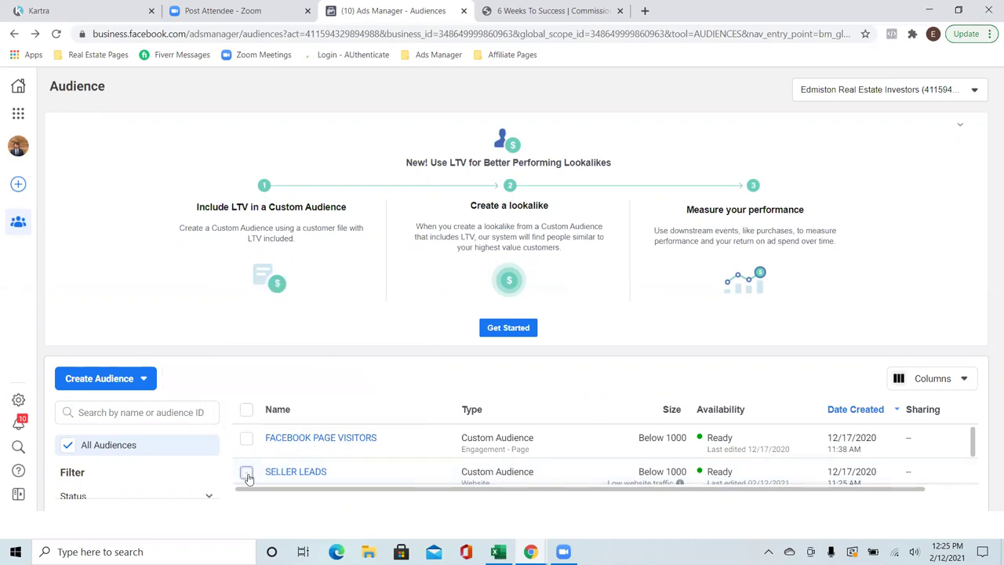
# Step: Start a custom audience with Video as the source and set its engagement to People who have watched at 25% of your video
pyautogui.click(129, 380)
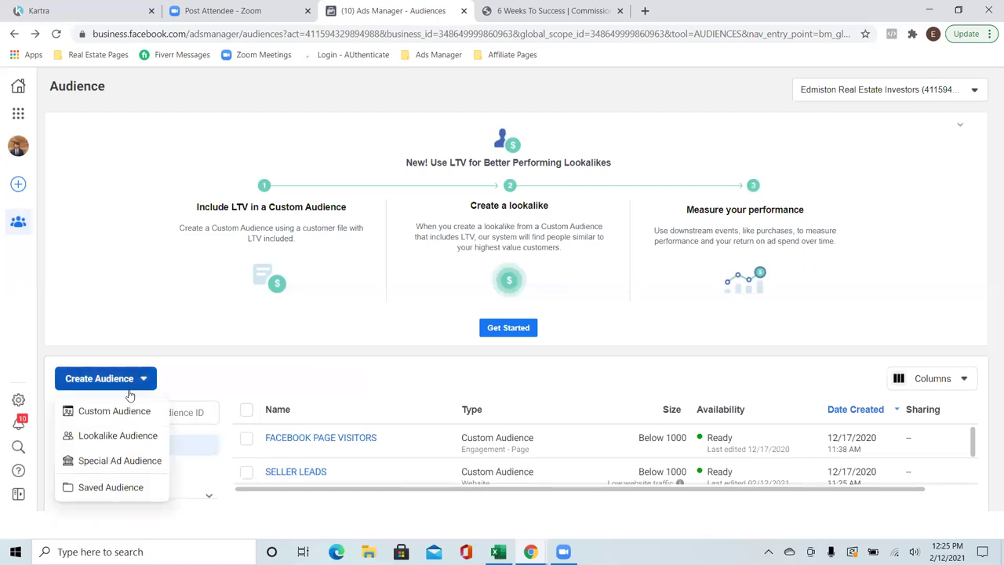
pyautogui.click(129, 411)
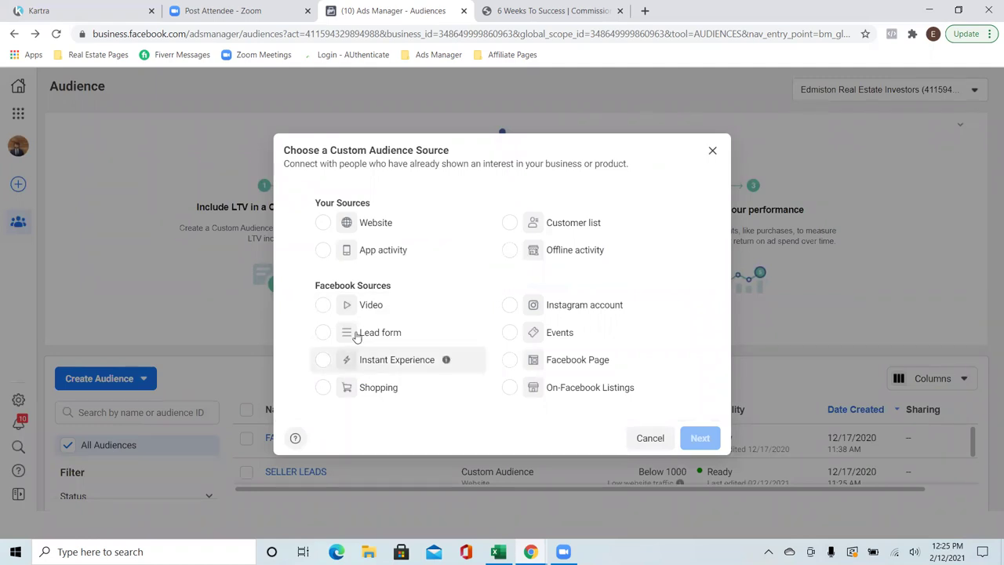
pyautogui.click(322, 305)
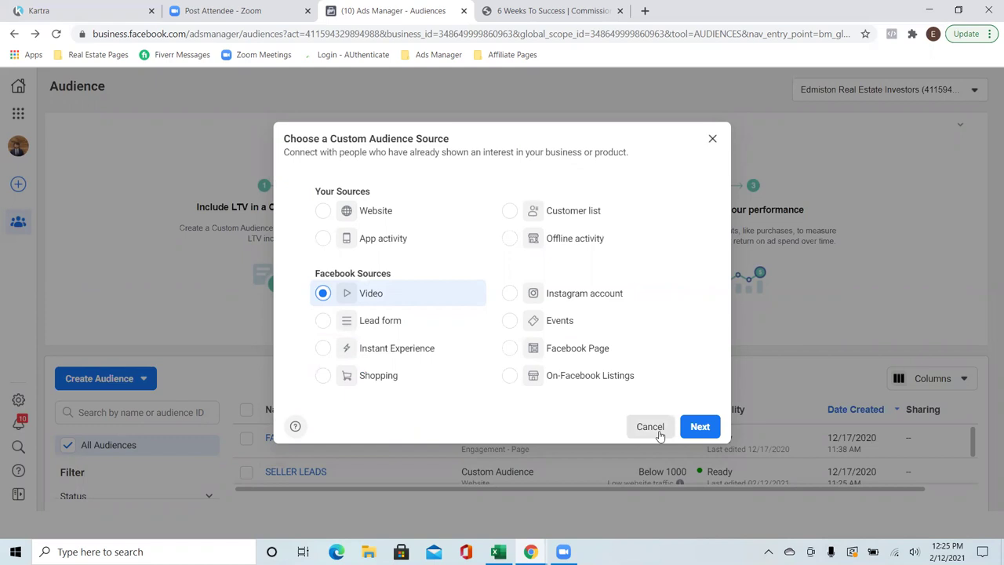
pyautogui.click(699, 429)
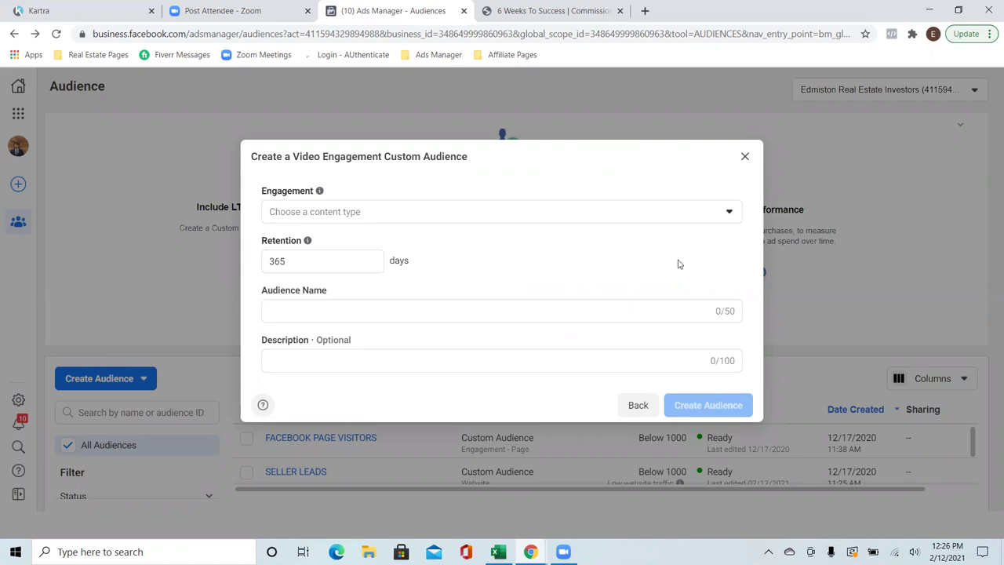
pyautogui.click(725, 219)
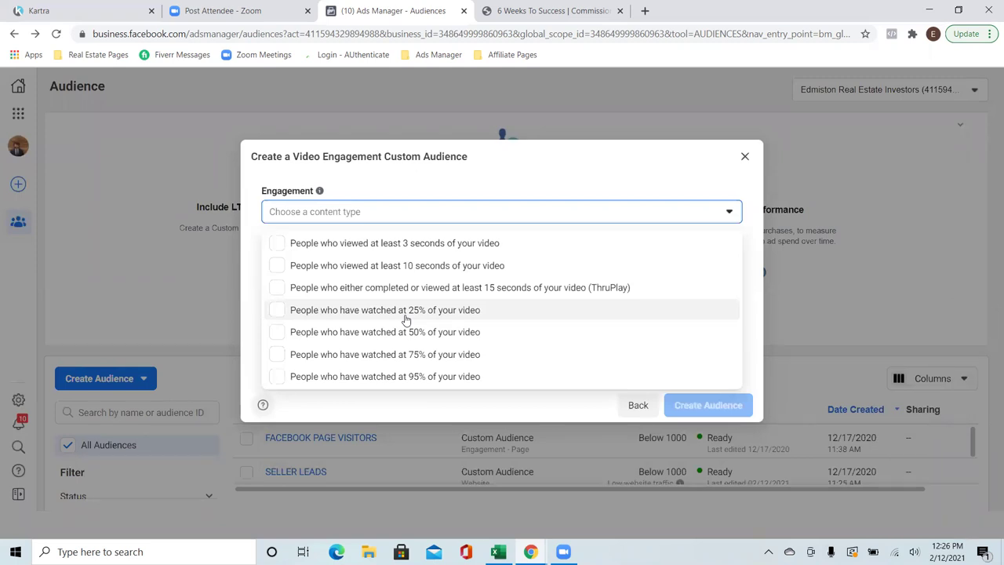
pyautogui.click(360, 316)
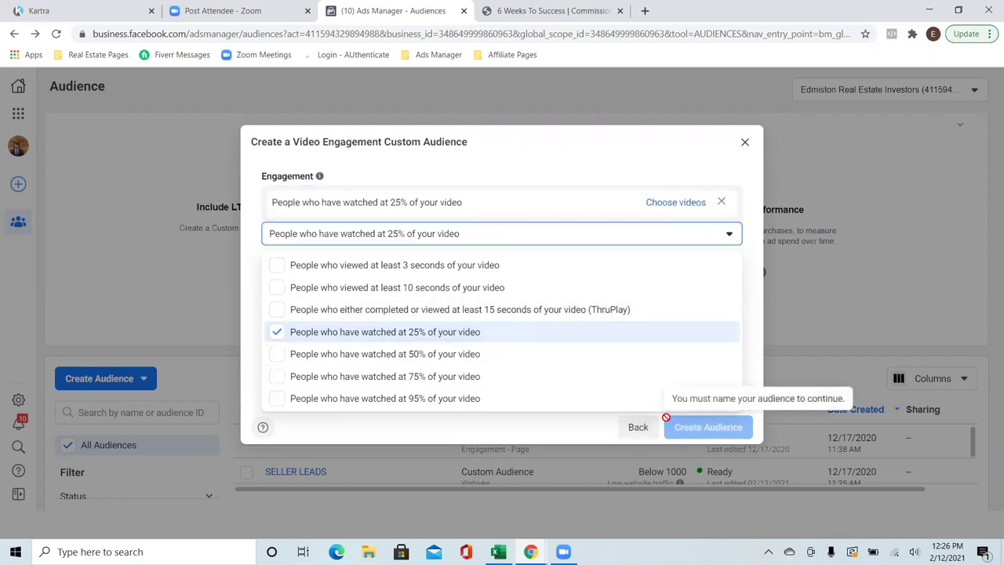
# Step: Choose the Facebook Page video Introducing Myself to Potential Se... as the video for the 25% watched engagement
pyautogui.click(728, 233)
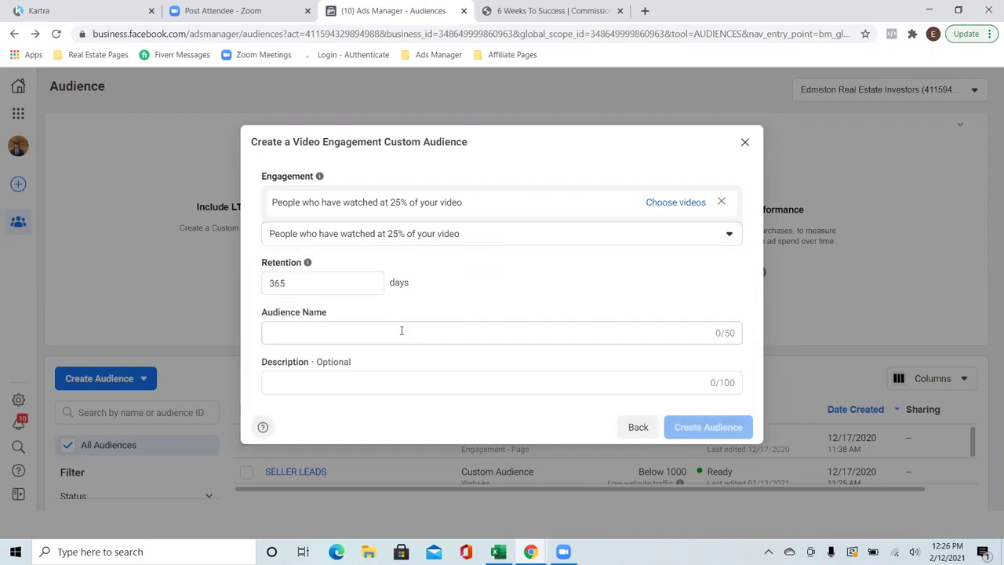
pyautogui.click(352, 330)
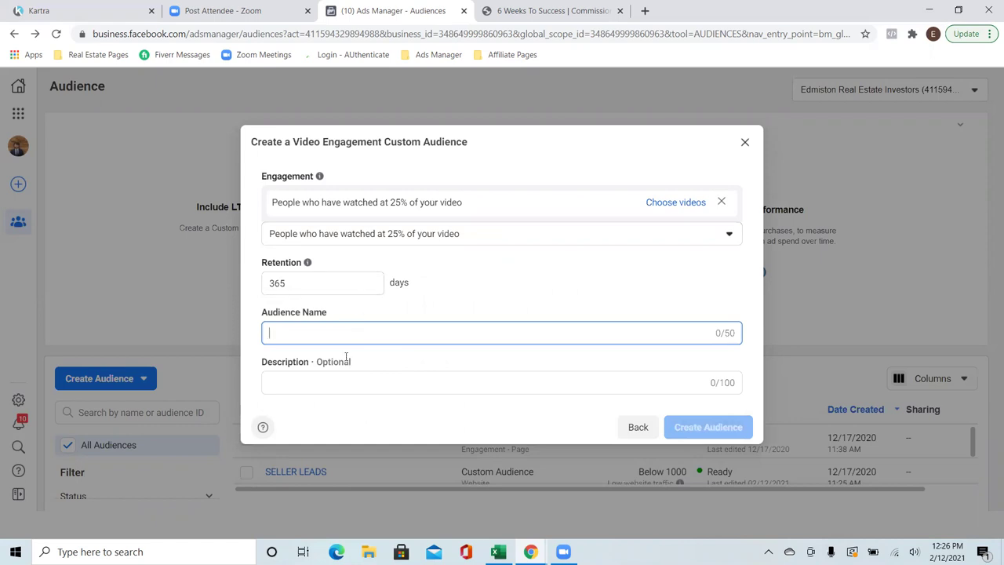
pyautogui.click(685, 203)
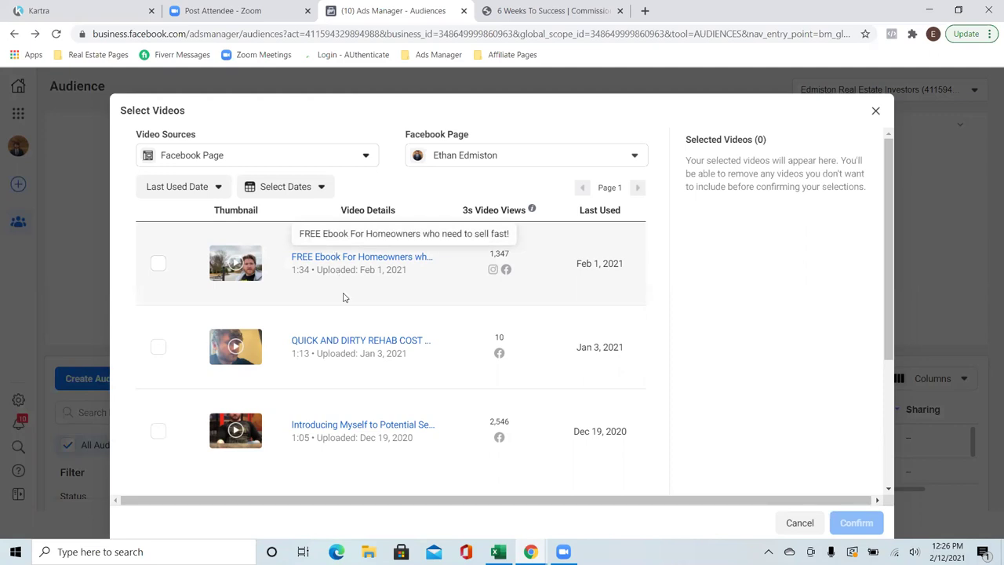
pyautogui.click(157, 429)
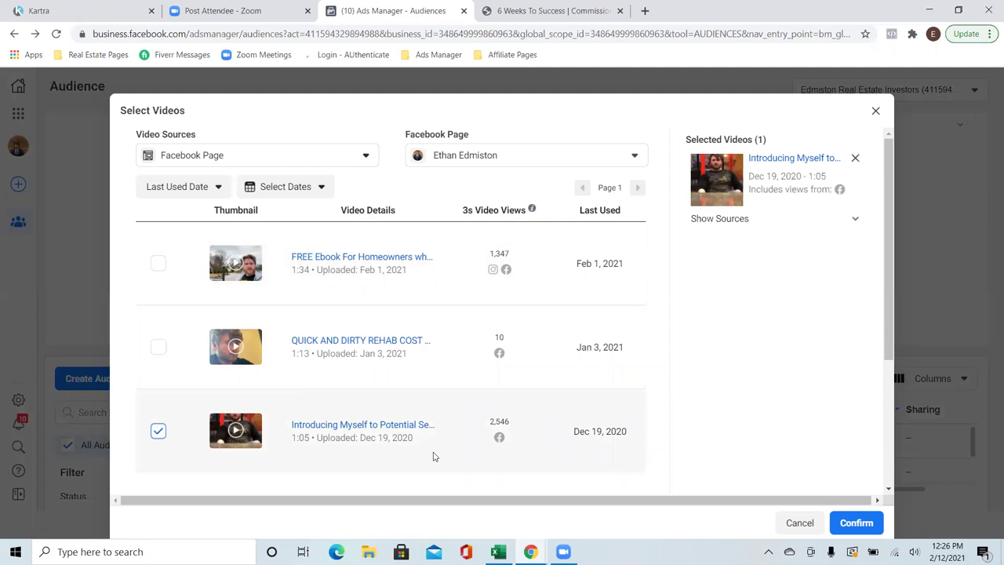
pyautogui.click(856, 522)
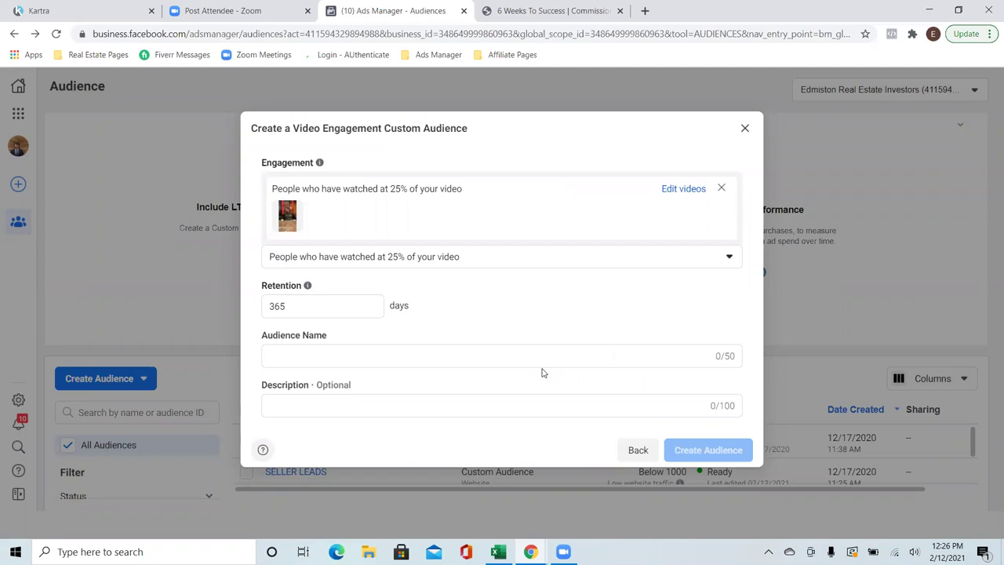
# Step: Name the audience Intro video(25%), create it and close the completion dialog
pyautogui.click(478, 353)
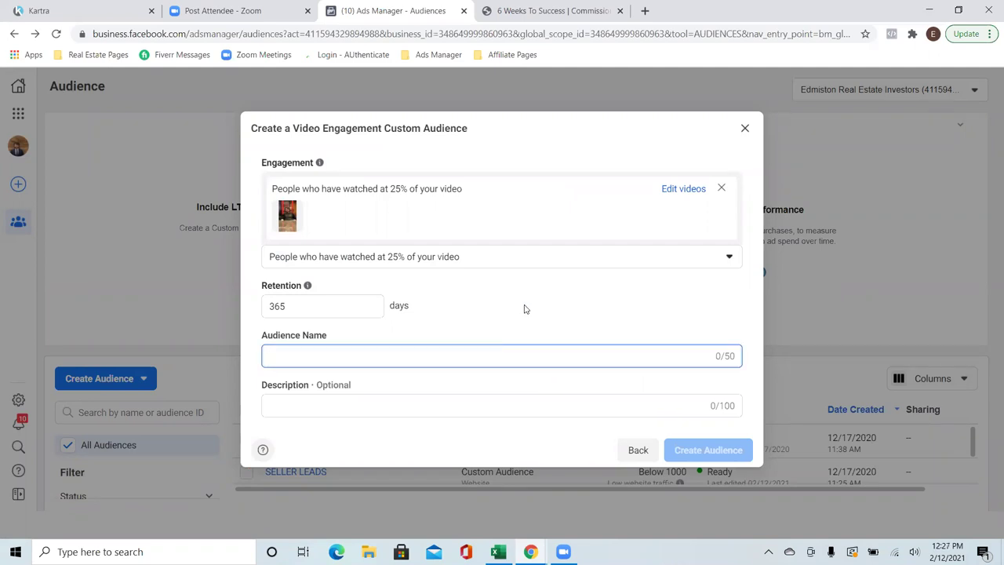
pyautogui.write('Intro ')
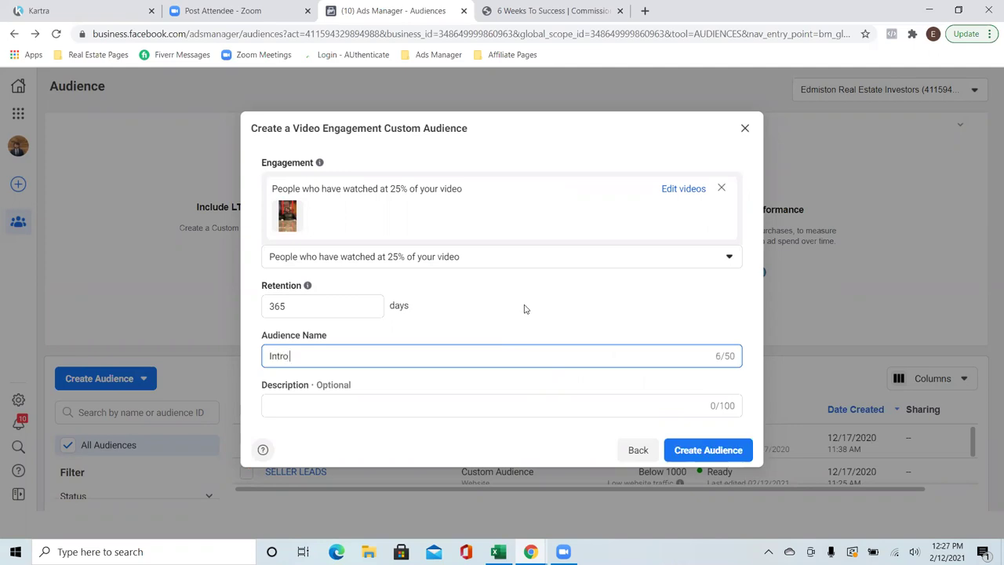
pyautogui.write('video 25%')
pyautogui.press('BackSpace')
pyautogui.press('BackSpace')
pyautogui.press('BackSpace')
pyautogui.write('(25)')
pyautogui.press('BackSpace')
pyautogui.write('%)')
pyautogui.click(725, 451)
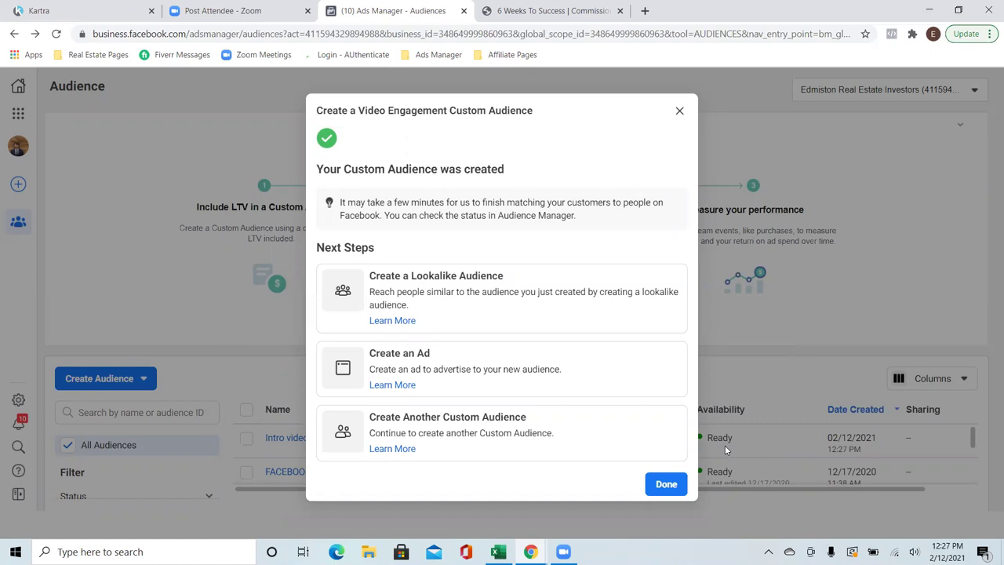
pyautogui.click(671, 485)
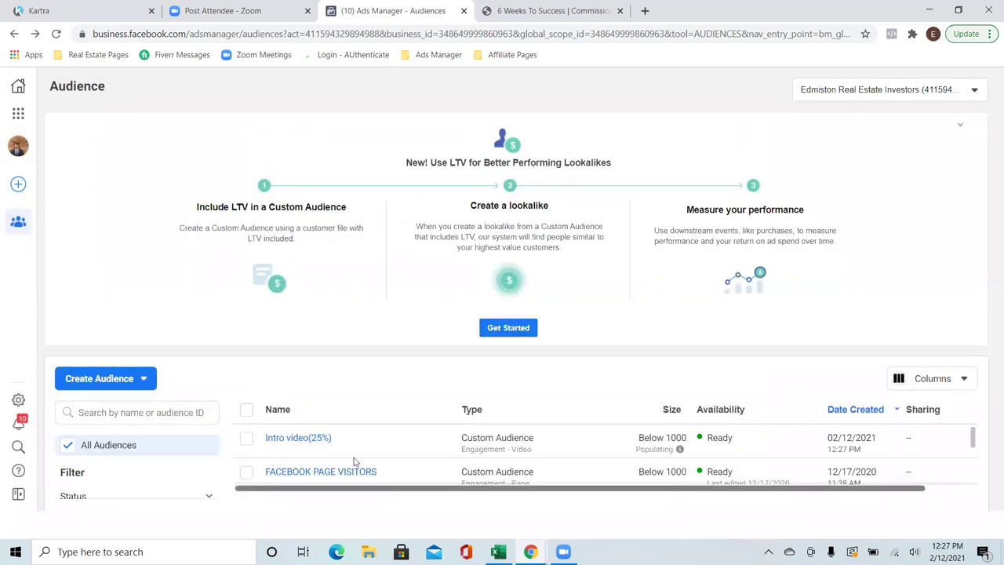
# Step: Start another custom audience with Video as the source and People who have watched at 25% of your video as the engagement
pyautogui.click(142, 382)
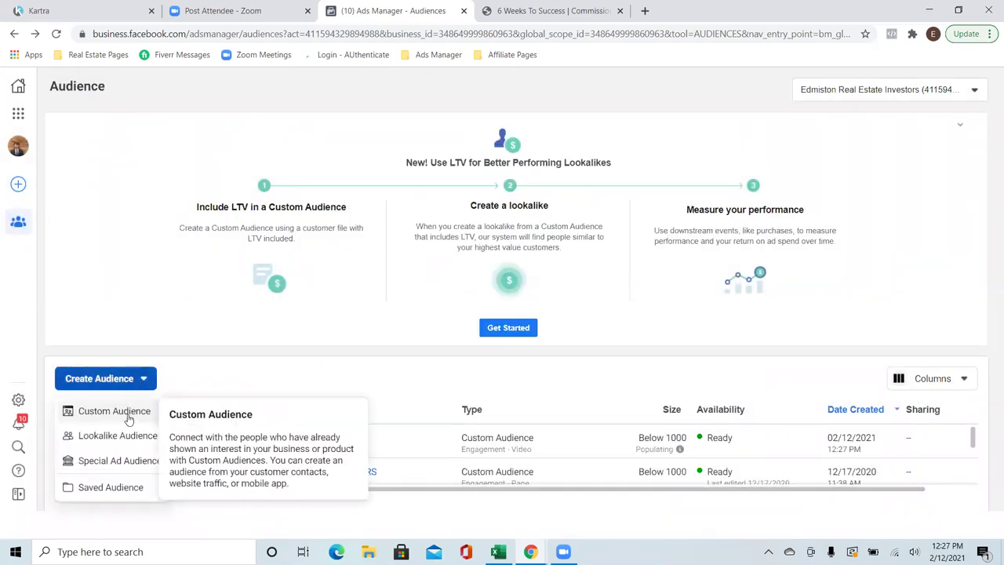
pyautogui.click(128, 413)
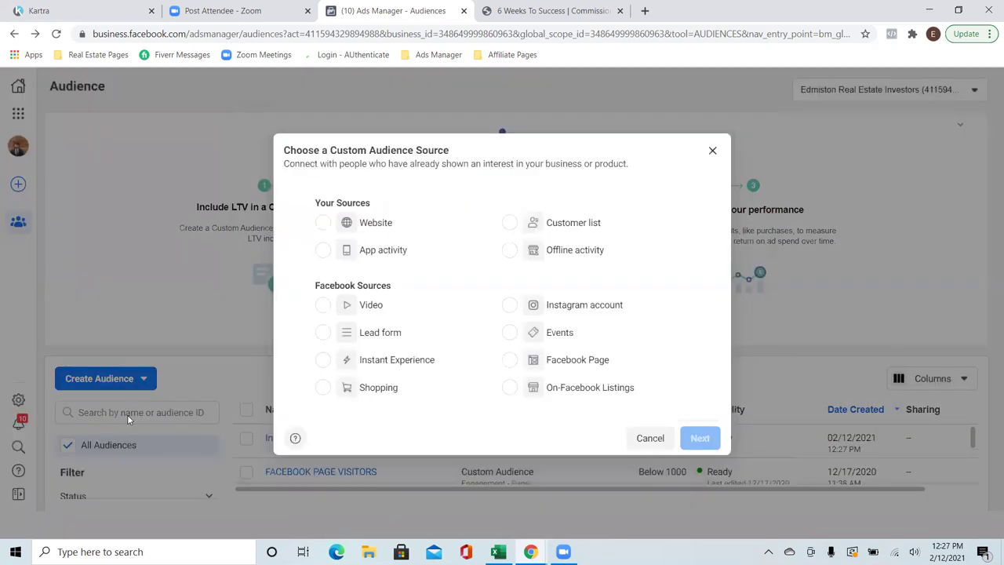
pyautogui.click(330, 311)
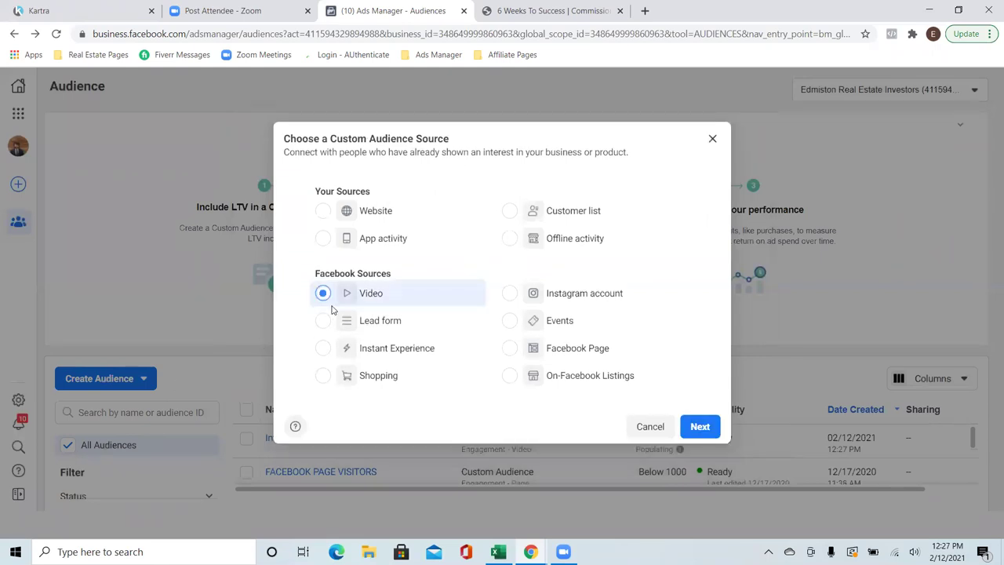
pyautogui.click(700, 436)
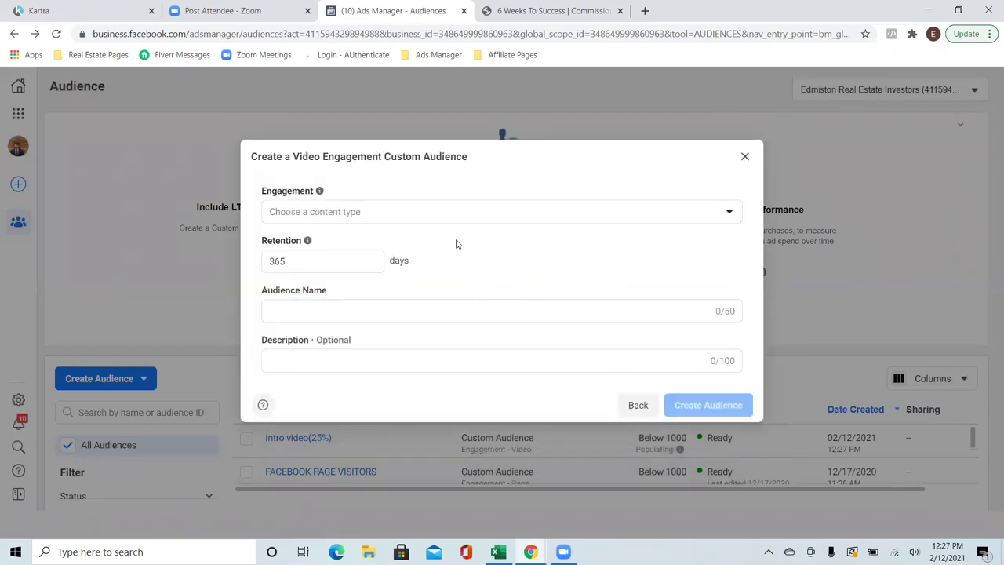
pyautogui.click(476, 214)
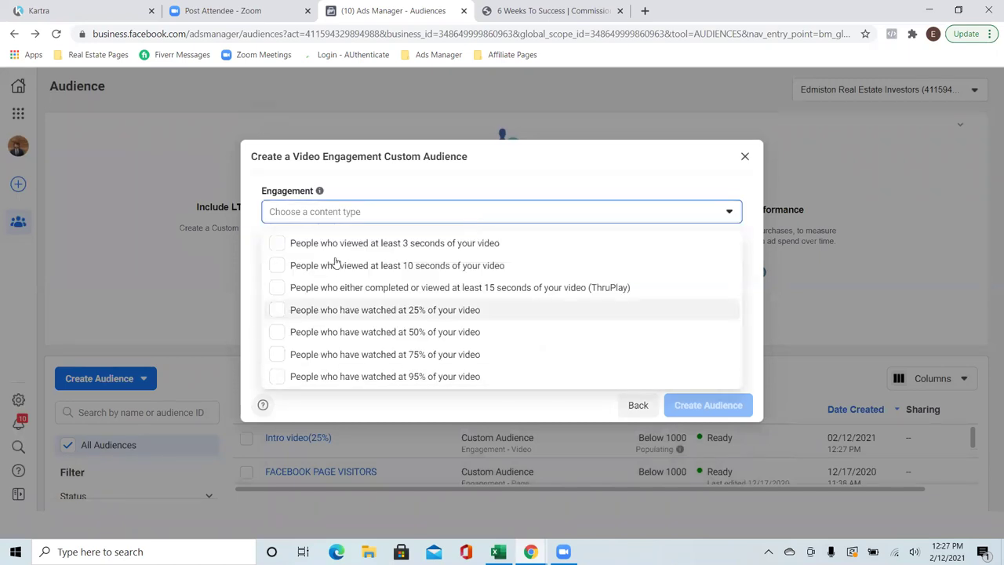
pyautogui.click(281, 312)
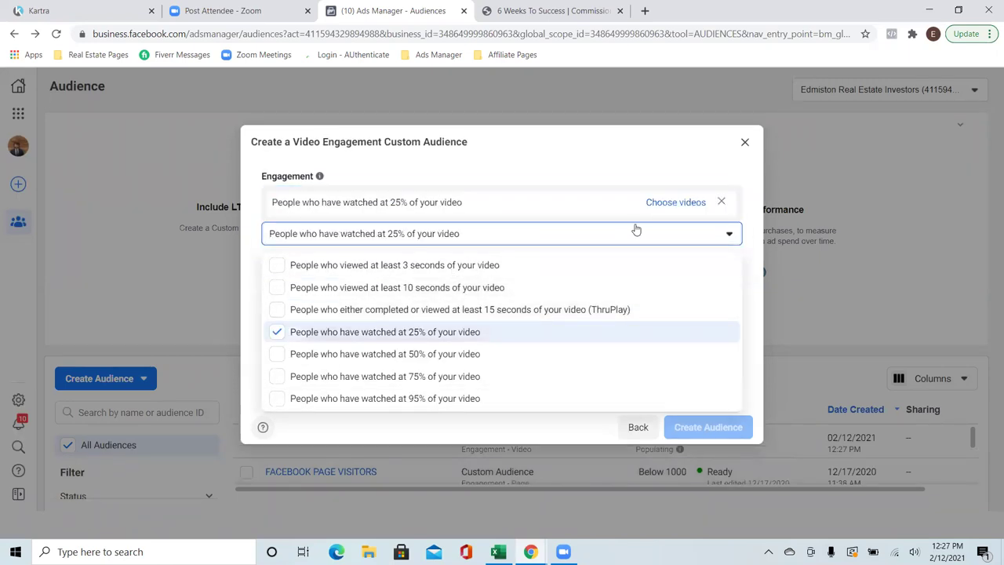
# Step: Choose the Facebook Page video FREE Ebook For Homeowners who need to sell fast! for this engagement
pyautogui.click(659, 203)
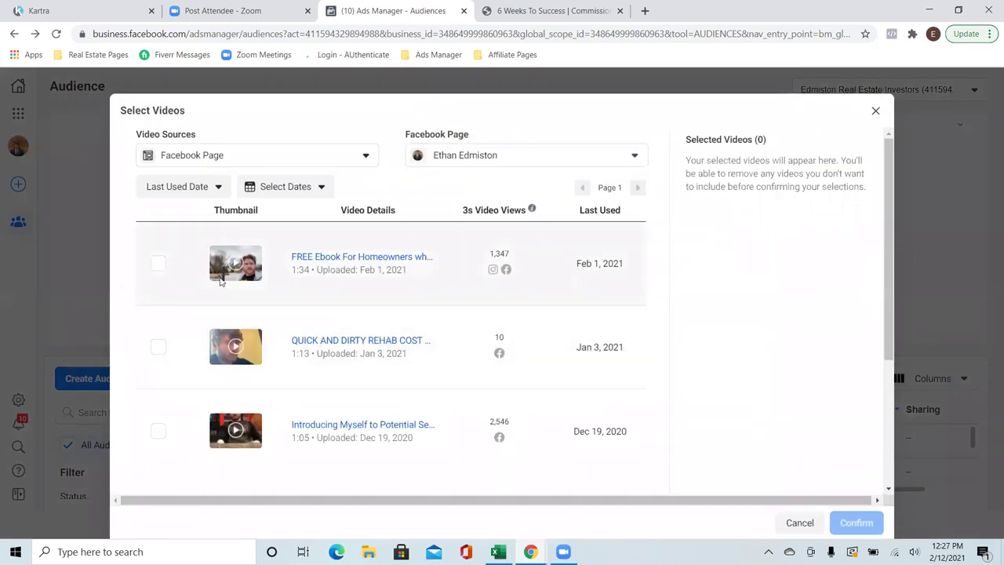
pyautogui.click(159, 264)
pyautogui.click(854, 523)
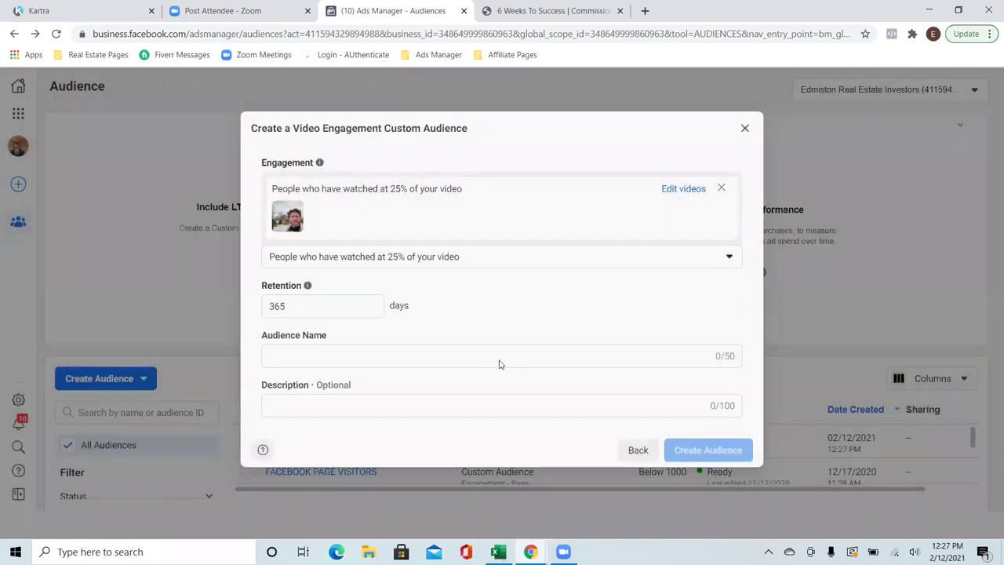
# Step: Name the audience 1st Video Ebook giveaway(25%), create it and close the completion dialog
pyautogui.click(374, 355)
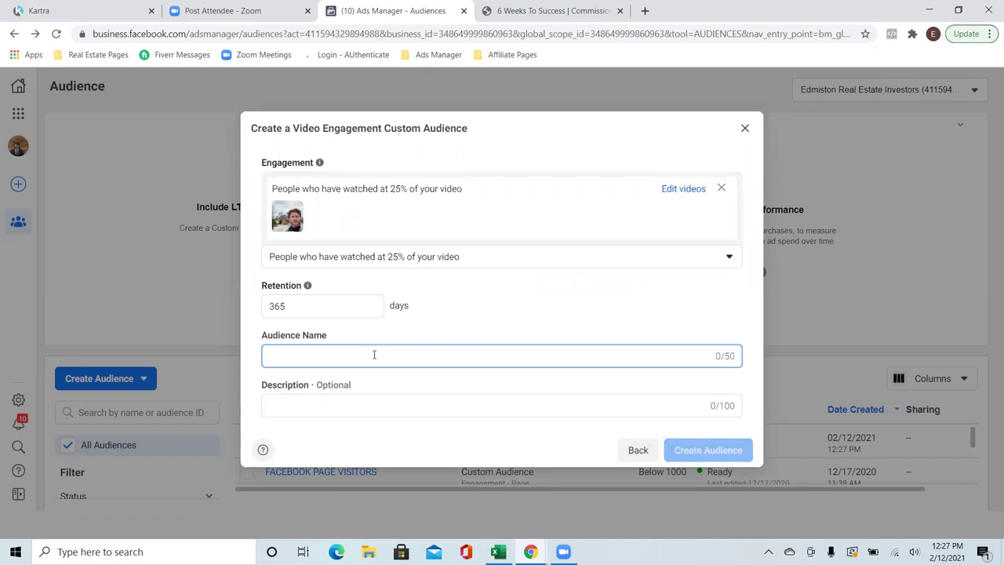
pyautogui.write('Ebook')
pyautogui.press('BackSpace')
pyautogui.press('BackSpace')
pyautogui.press('BackSpace')
pyautogui.press('BackSpace')
pyautogui.press('BackSpace')
pyautogui.write('1s')
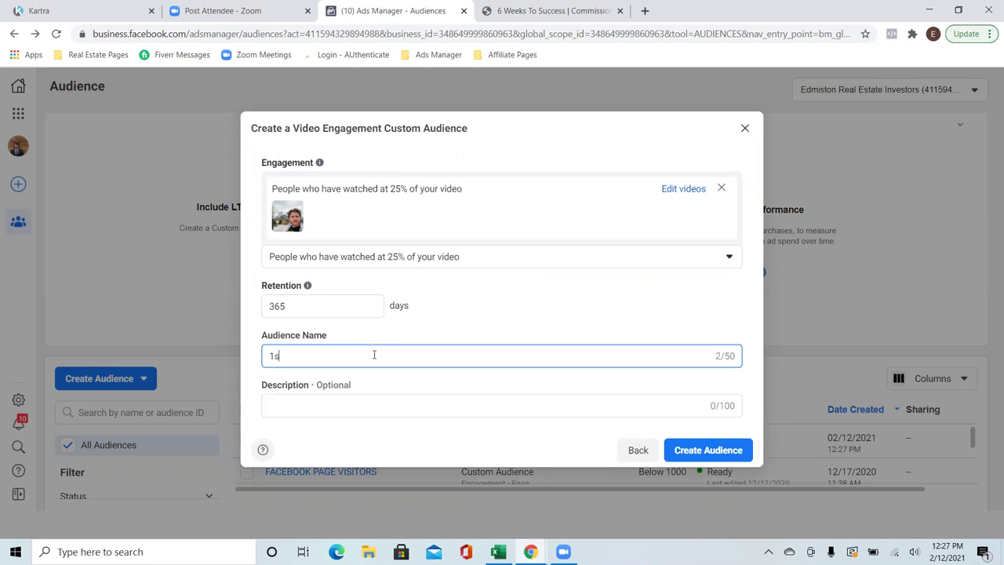
pyautogui.write('t Ebook giveaway')
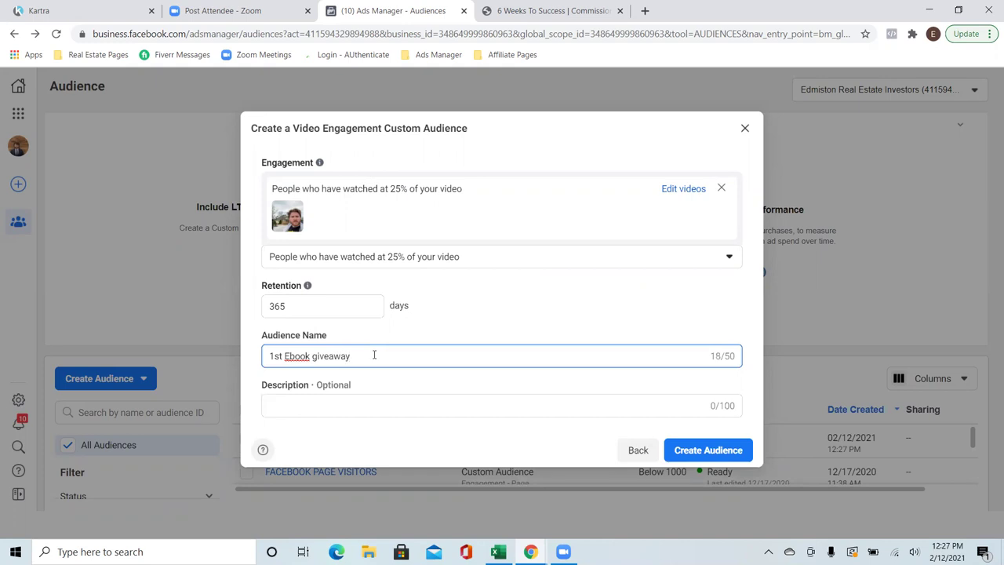
pyautogui.write('(25%)')
pyautogui.click(284, 355)
pyautogui.write('Video')
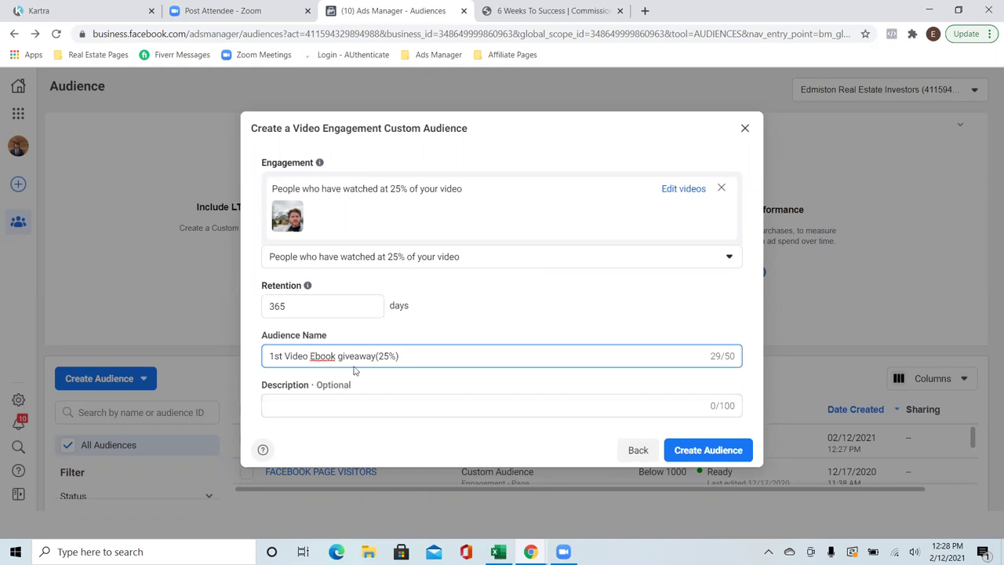
pyautogui.click(730, 451)
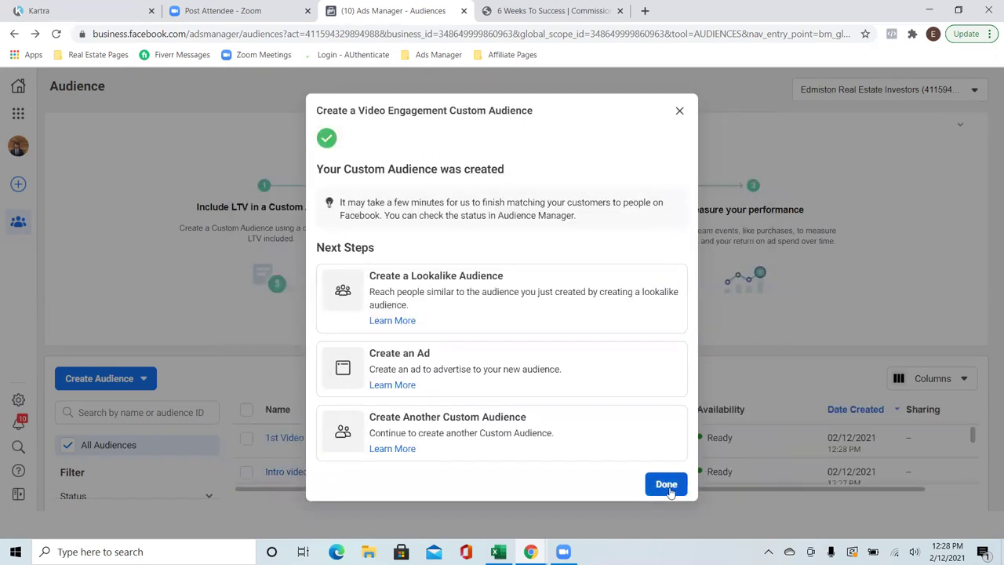
pyautogui.click(663, 485)
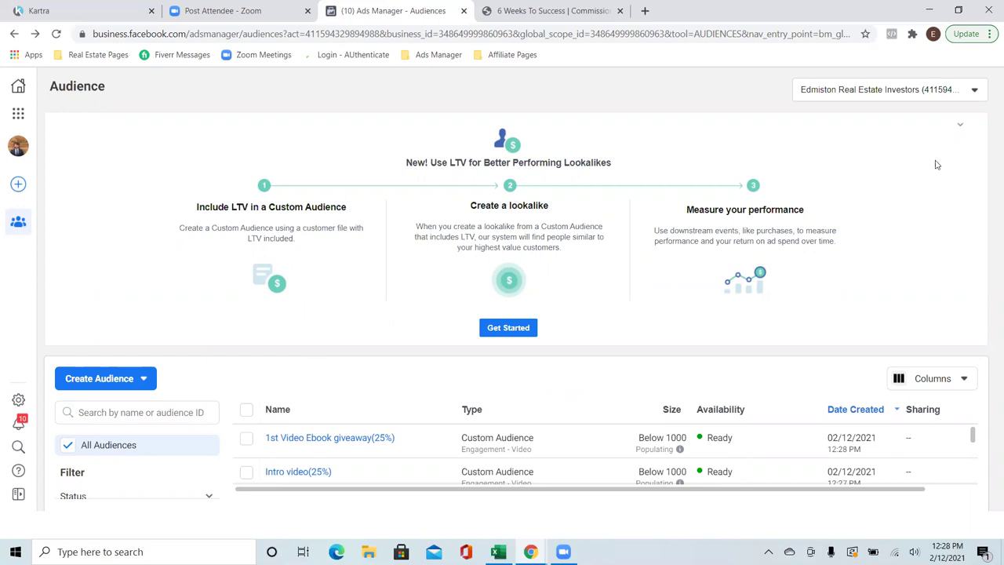
# Step: Collapse the lookalike banner and open the Seller Optin In Page Vistors ONLY audience for editing
pyautogui.click(960, 125)
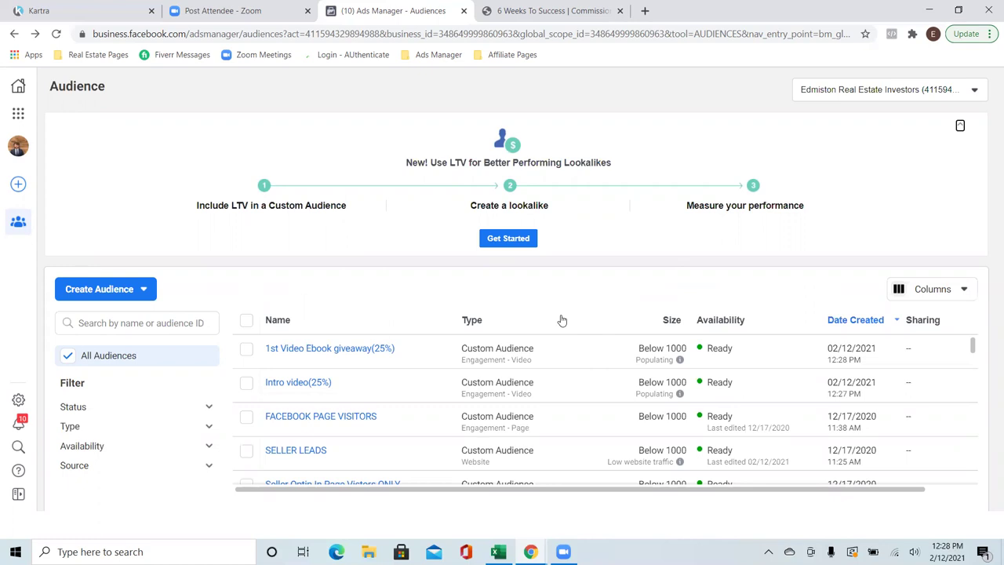
pyautogui.scroll(-1, 589, 381)
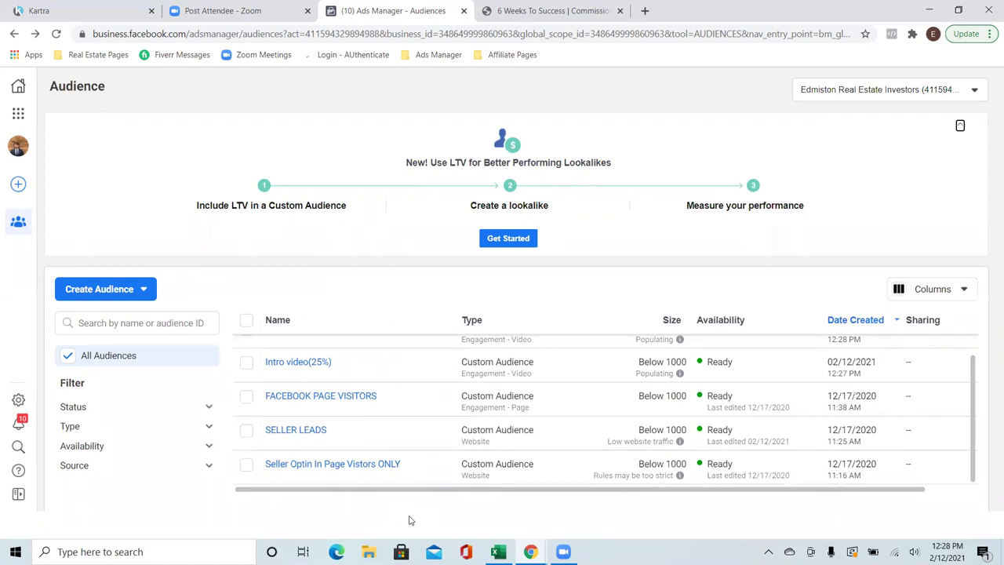
pyautogui.click(246, 464)
pyautogui.click(196, 293)
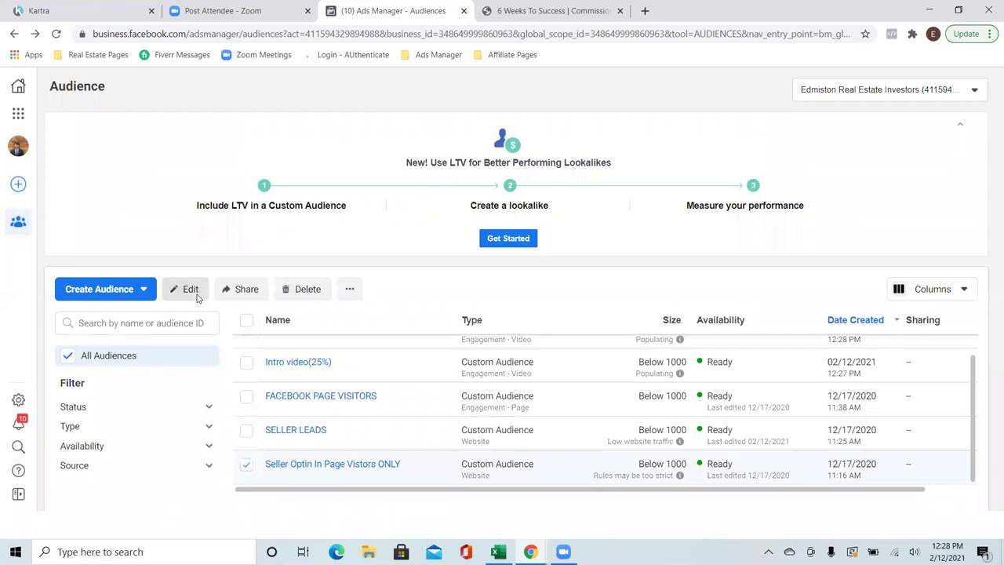
pyautogui.scroll(-3, 494, 337)
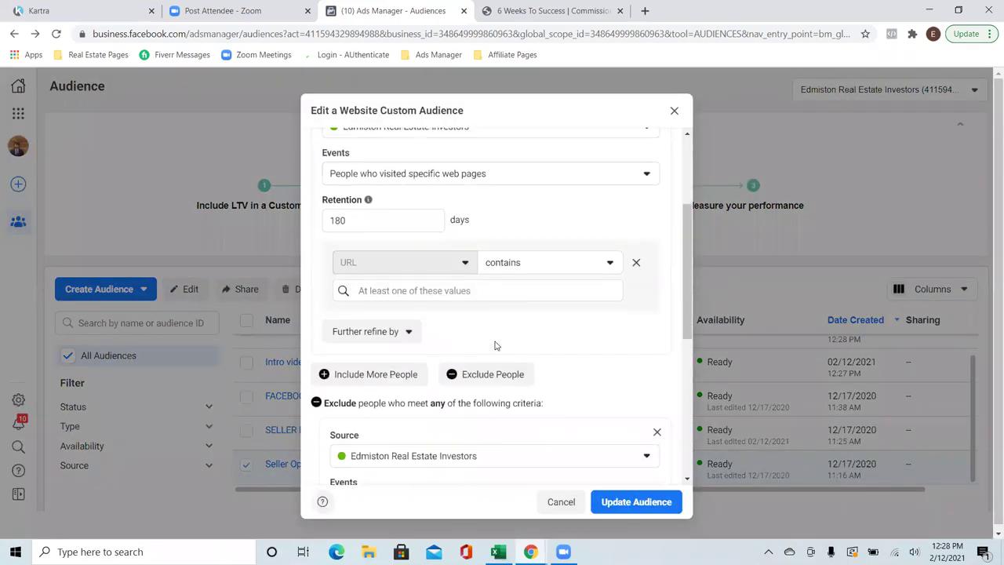
pyautogui.click(447, 281)
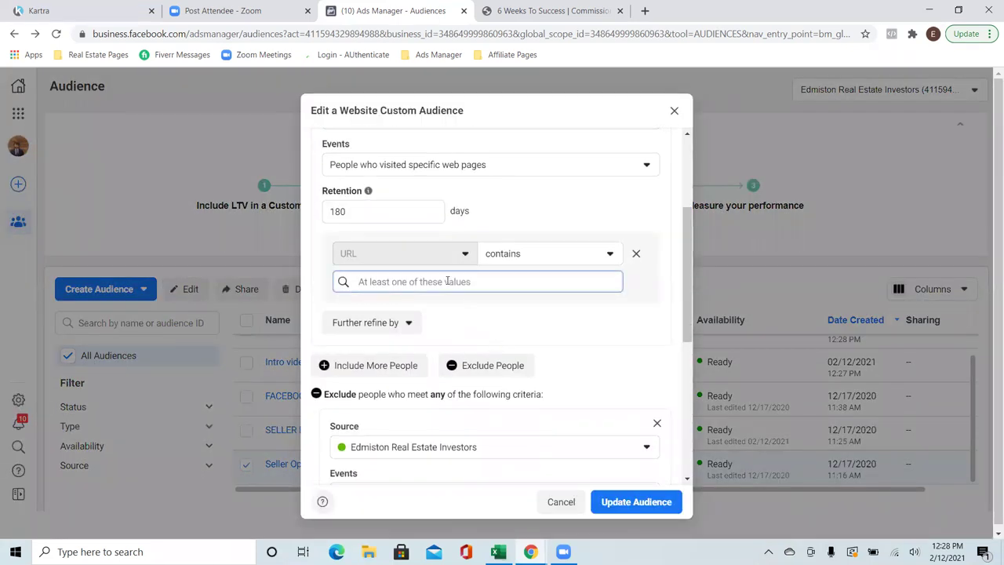
pyautogui.write('nohomerealestateagentneeded.com/CantWaitToSpeakToYou')
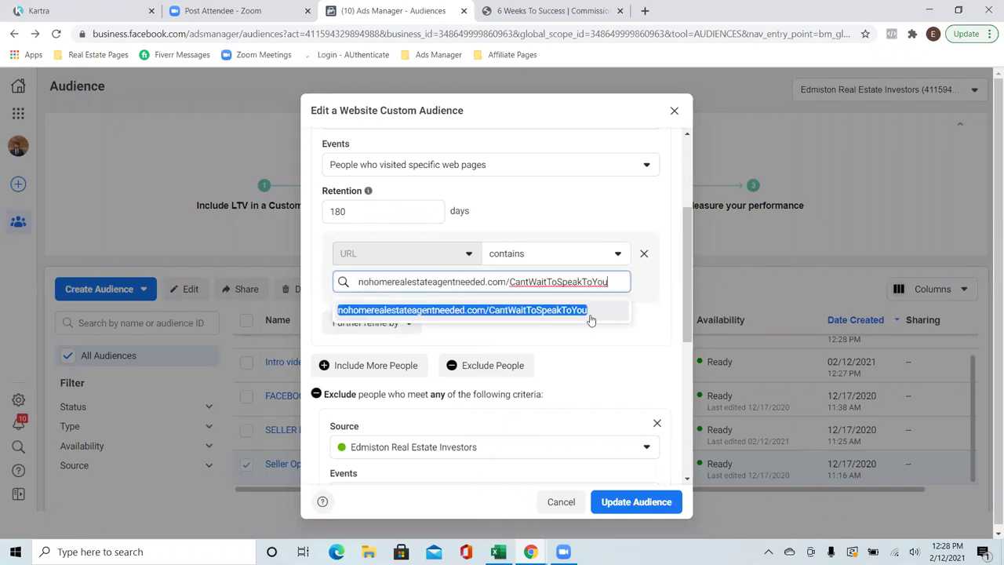
pyautogui.click(619, 350)
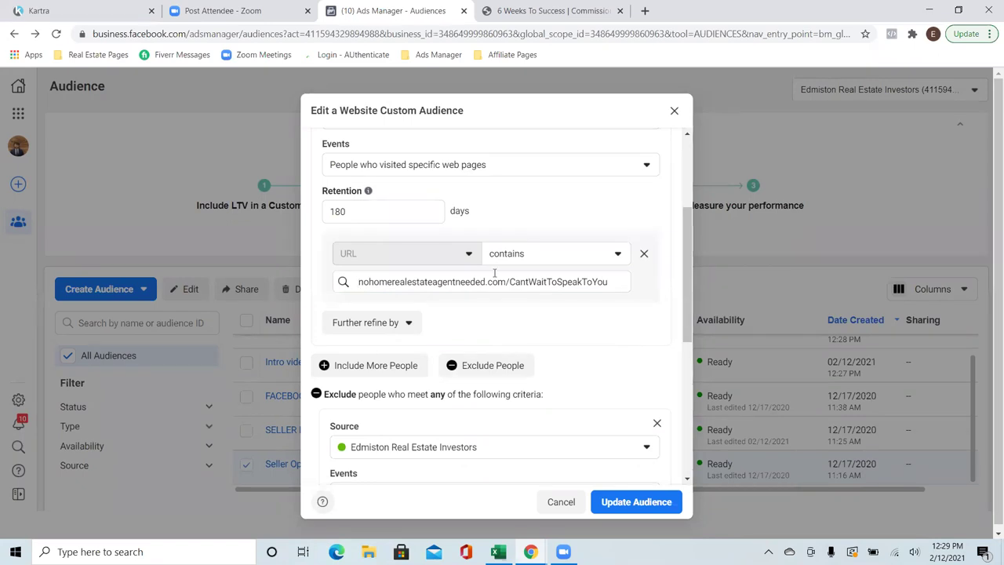
pyautogui.tripleClick(614, 282)
pyautogui.hotkey('ctrl', 'c')
pyautogui.press('BackSpace')
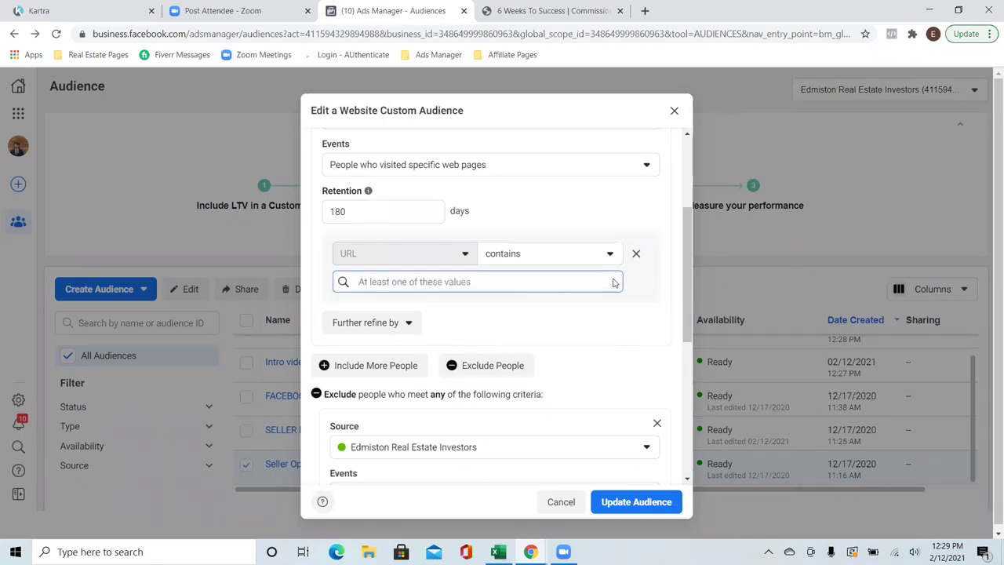
# Step: Close the thank-you page's publish dialog in Kartra and set the audience's exclusion URL rule to contain nohomerealestateagentneeded.com/CantWaitToSpeakToYou
pyautogui.click(78, 10)
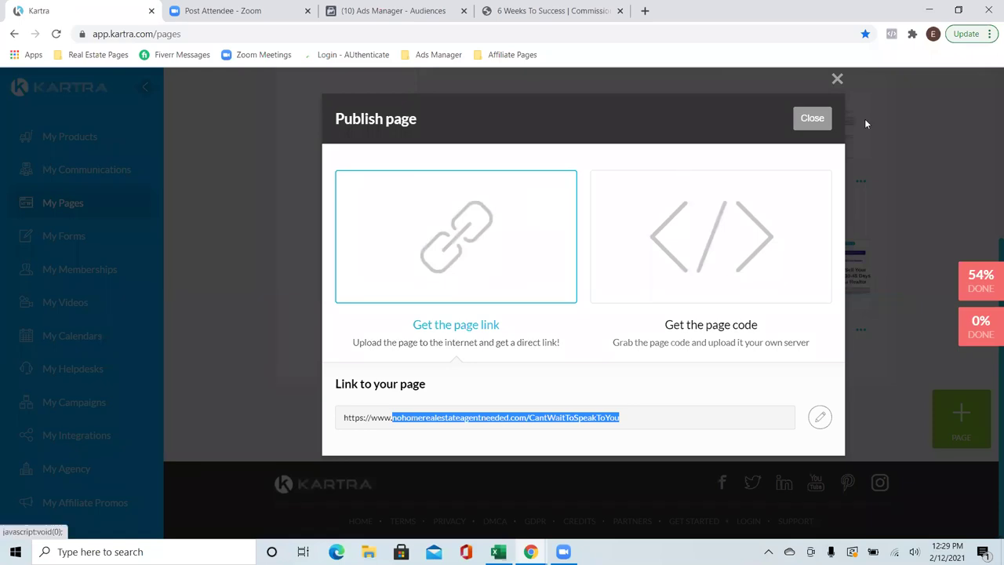
pyautogui.click(837, 78)
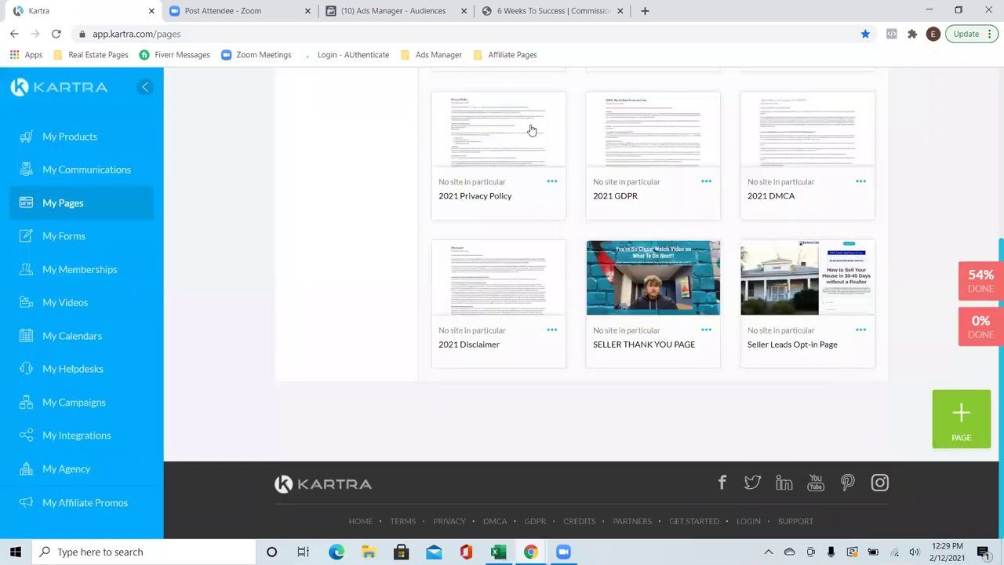
pyautogui.click(361, 10)
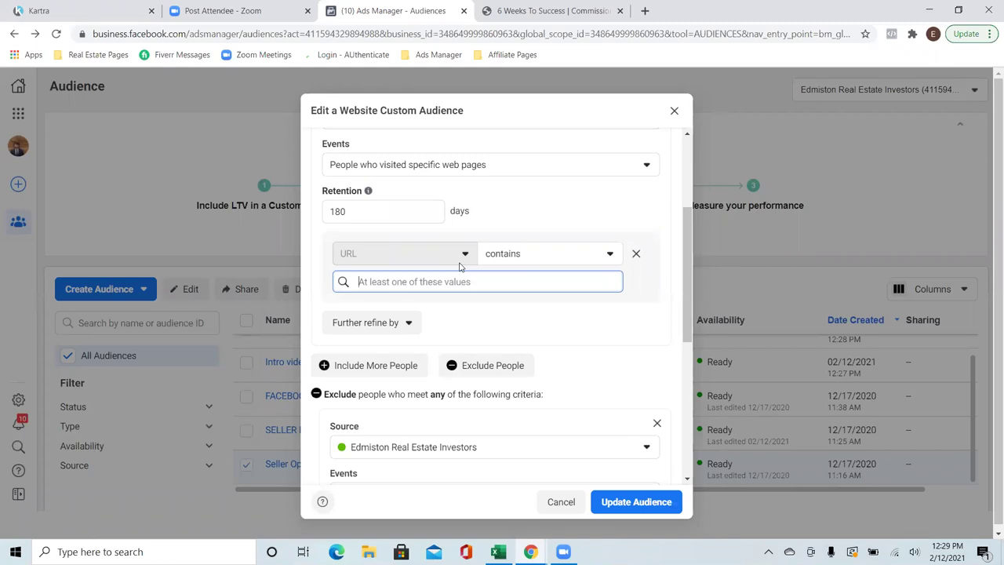
pyautogui.scroll(-3, 460, 266)
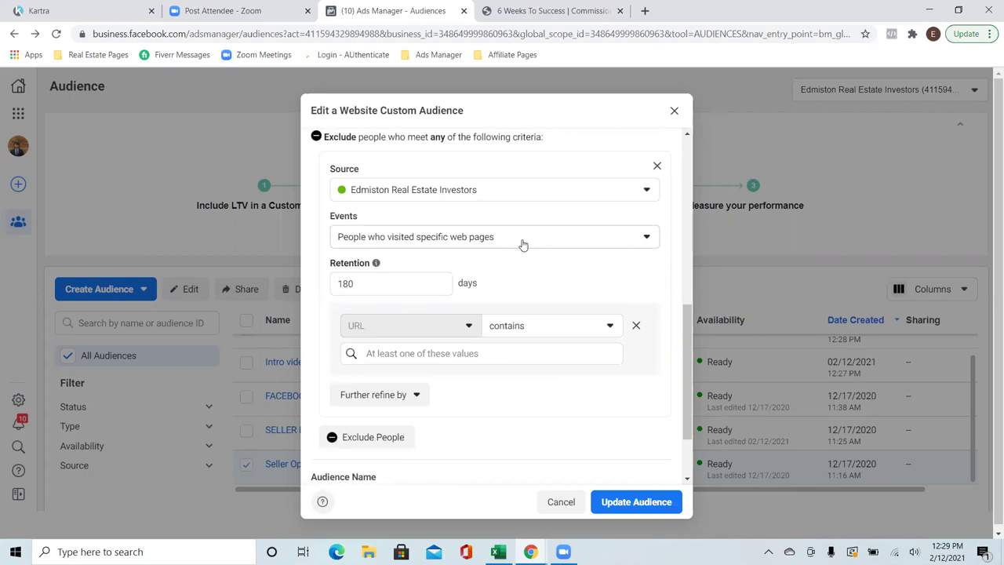
pyautogui.click(445, 353)
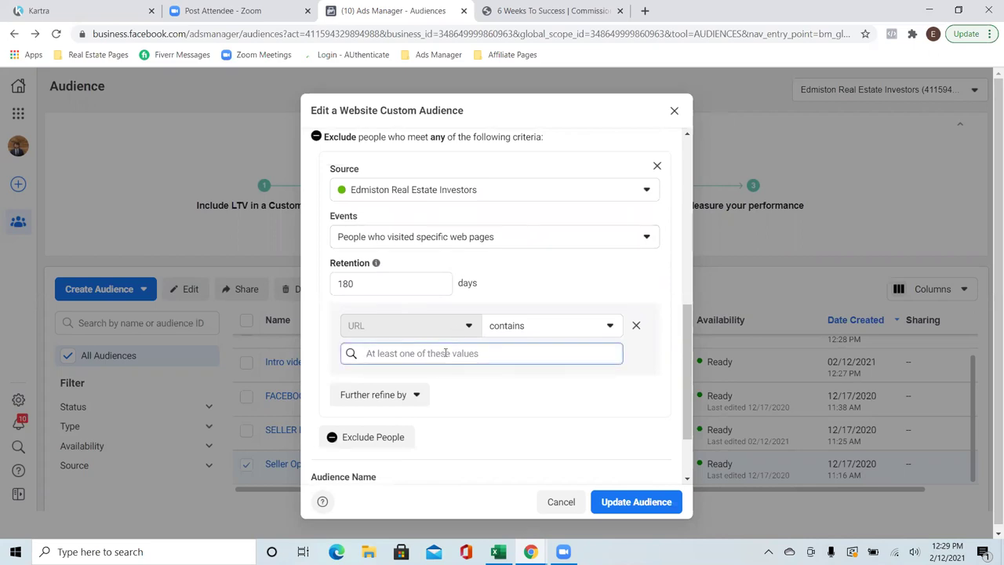
pyautogui.hotkey('ctrl', 'v')
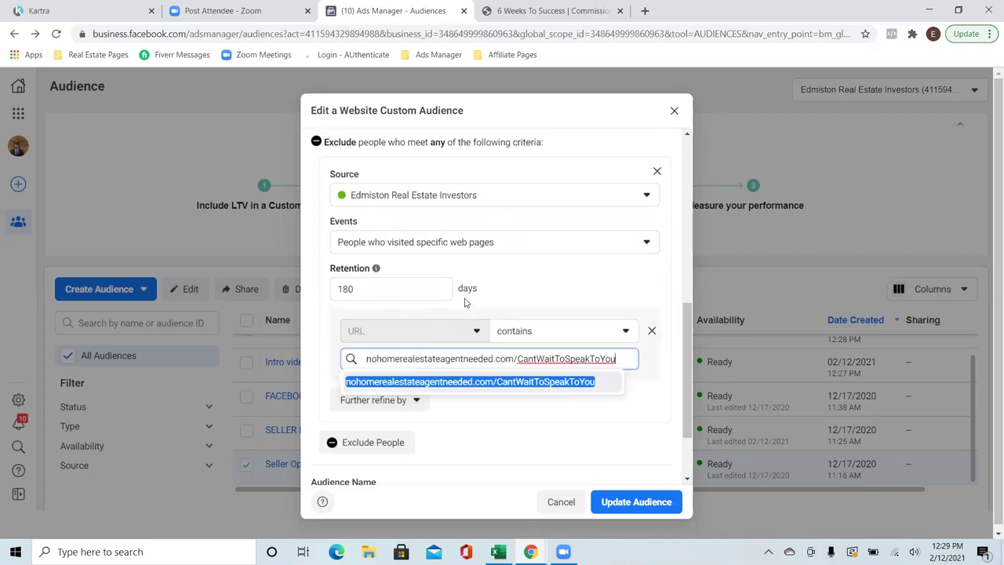
pyautogui.scroll(2, 464, 303)
pyautogui.scroll(3, 464, 303)
pyautogui.click(455, 307)
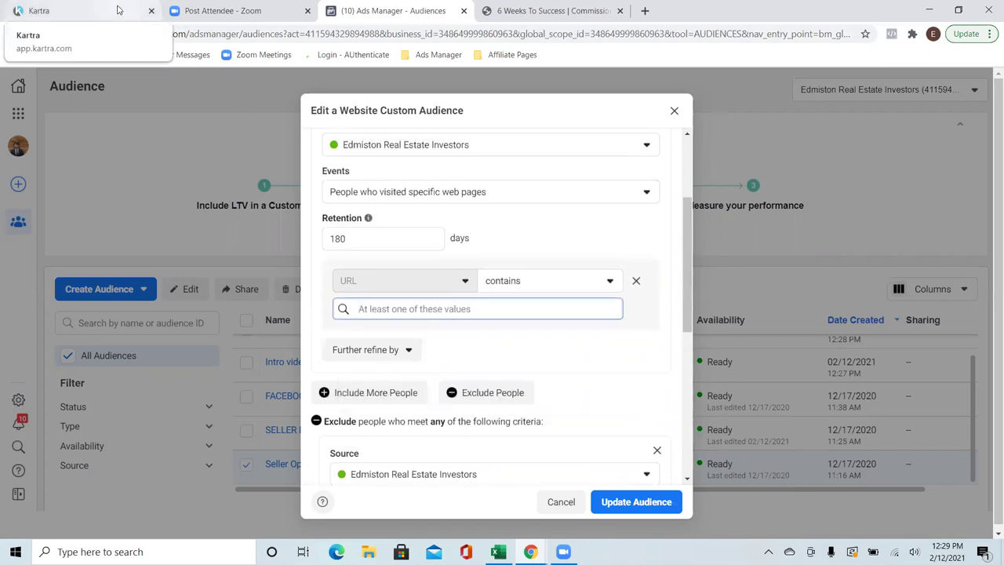
pyautogui.scroll(-4, 459, 297)
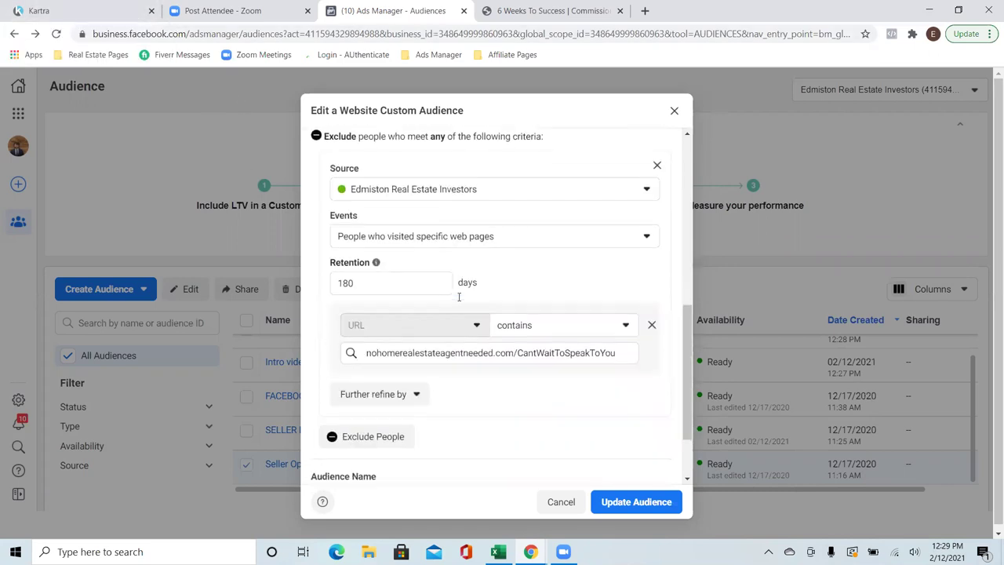
pyautogui.scroll(-1, 461, 301)
pyautogui.scroll(4, 463, 305)
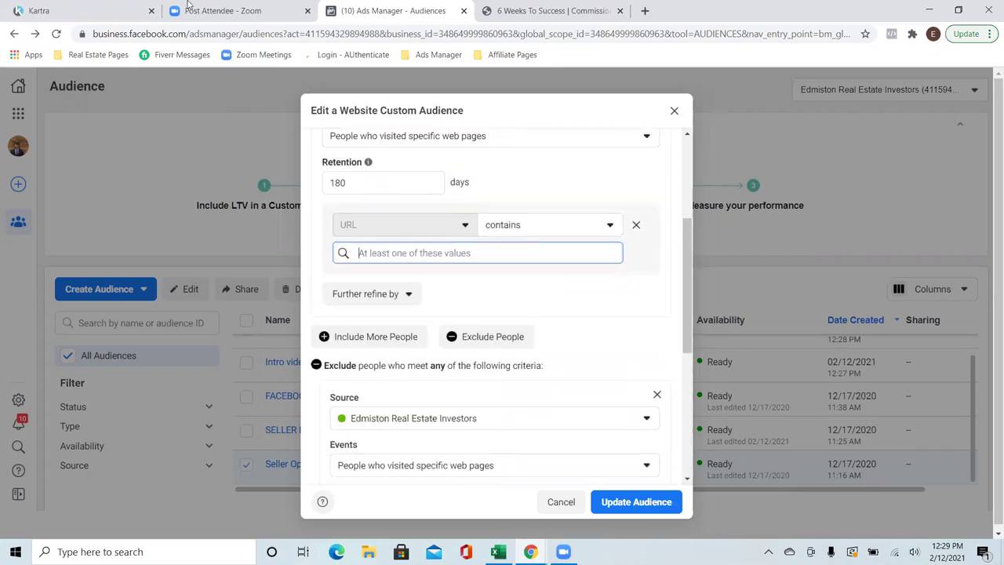
pyautogui.click(110, 10)
pyautogui.click(860, 330)
pyautogui.click(905, 307)
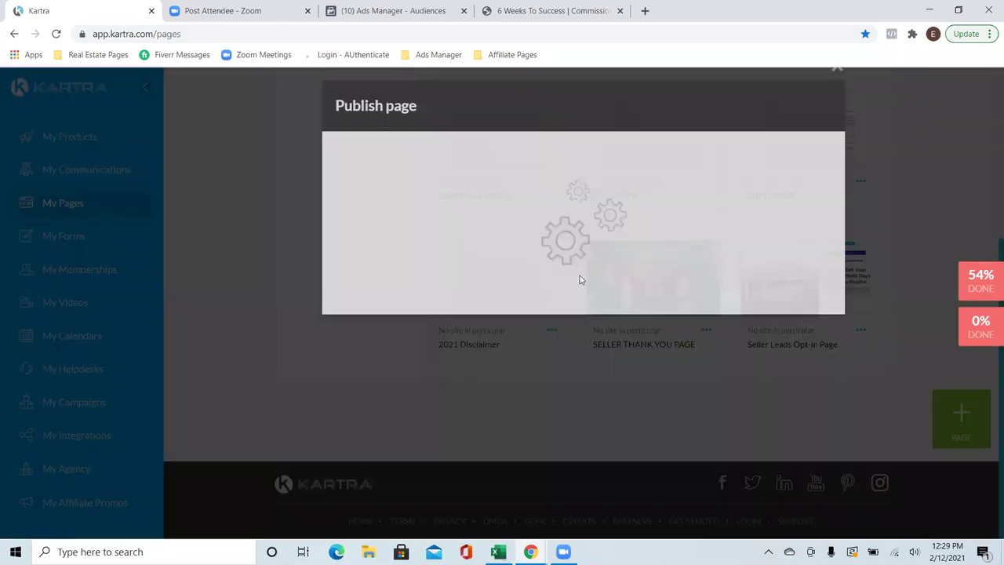
pyautogui.click(481, 250)
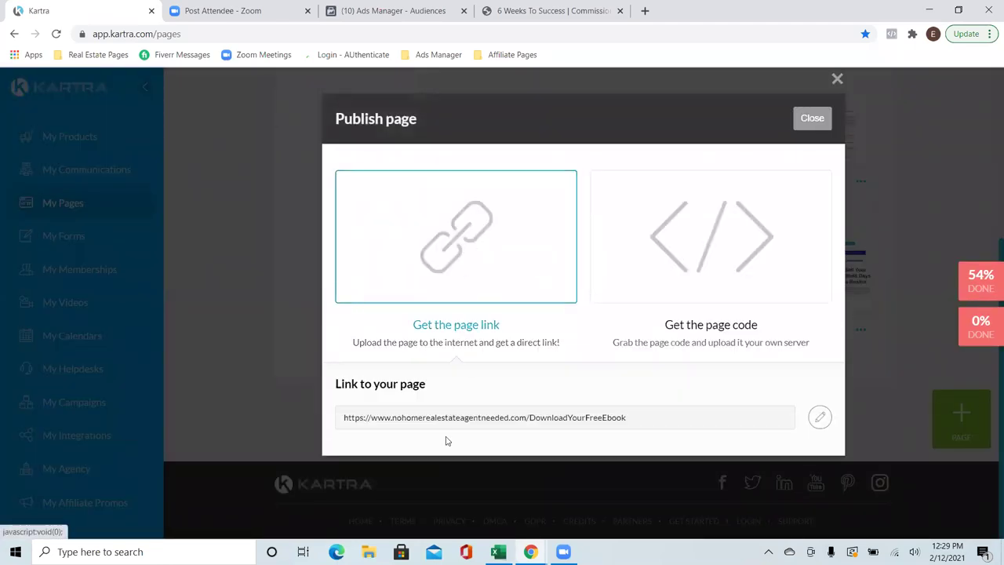
pyautogui.moveTo(394, 421); pyautogui.dragTo(628, 421)
pyautogui.hotkey('ctrl', 'c')
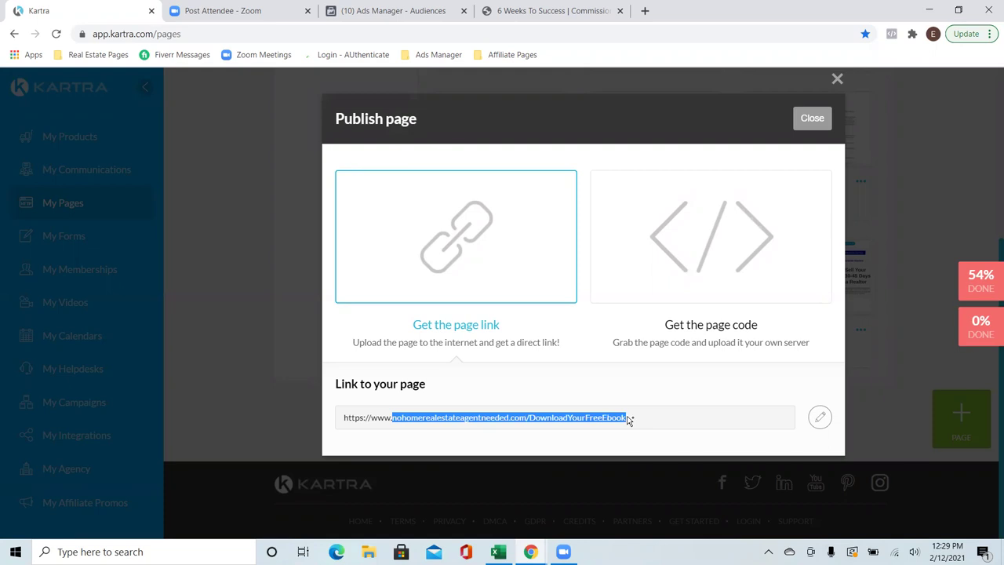
# Step: Back in Ads Manager, set the inclusion URL rule to contain nohomerealestateagentneeded.com/DownloadYourFreeEbook, update the audience and close the completion dialog
pyautogui.click(401, 16)
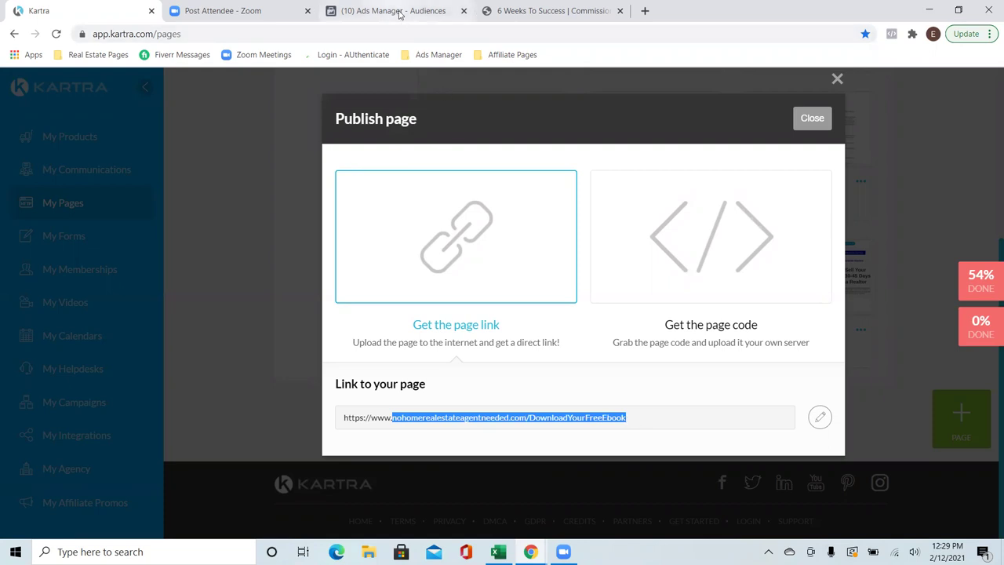
pyautogui.hotkey('ctrl', 'v')
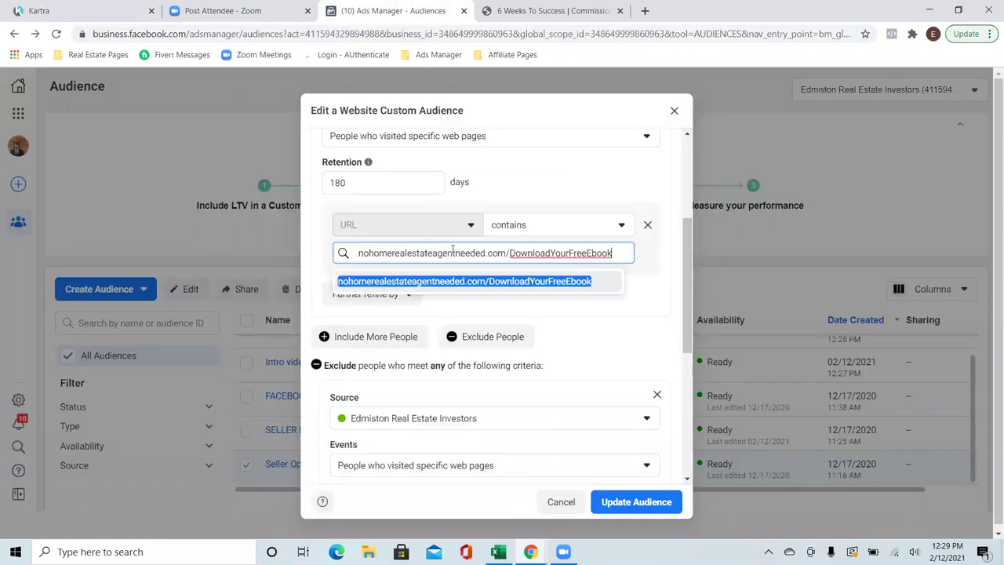
pyautogui.click(585, 314)
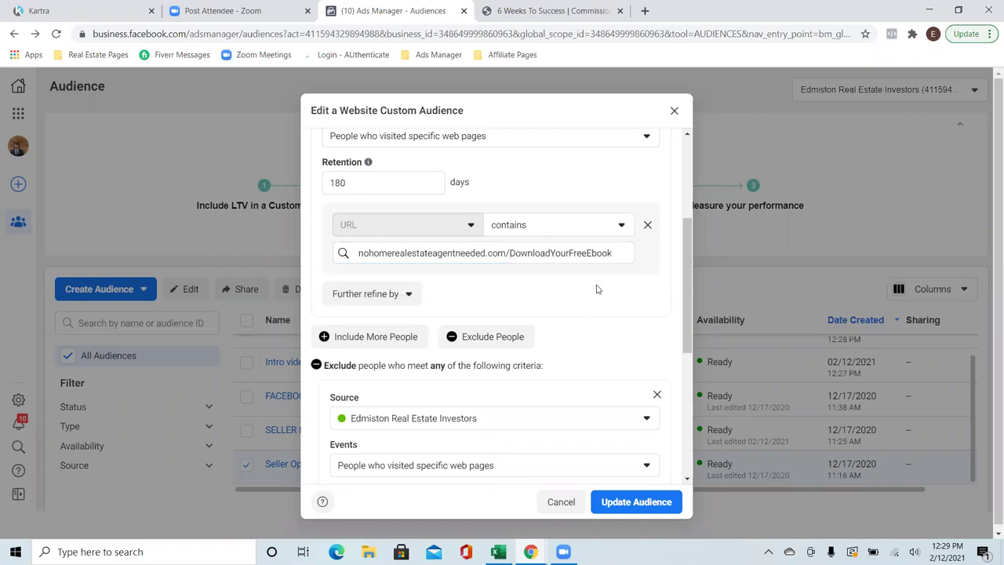
pyautogui.scroll(-4, 596, 290)
pyautogui.scroll(1, 596, 289)
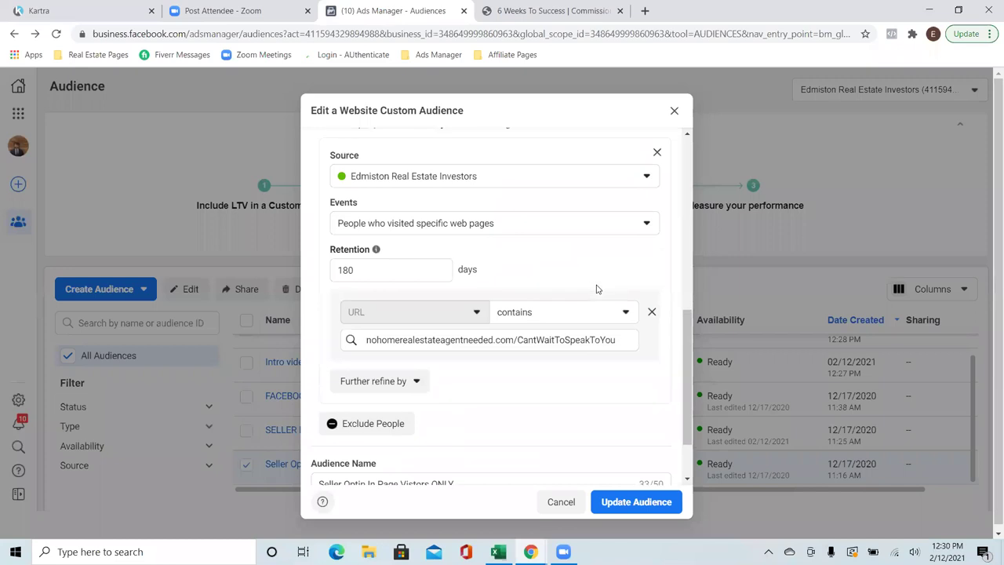
pyautogui.click(633, 501)
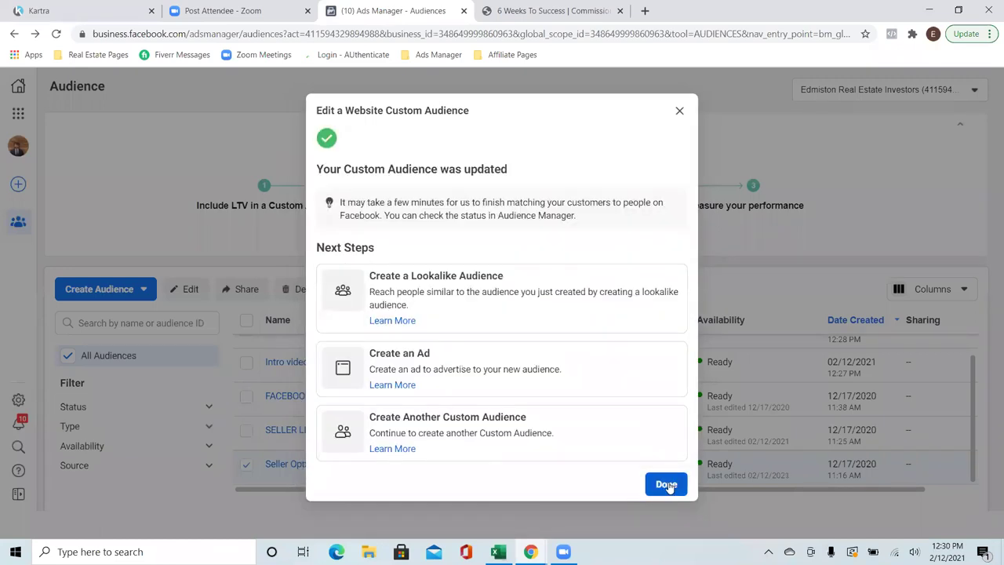
pyautogui.click(666, 485)
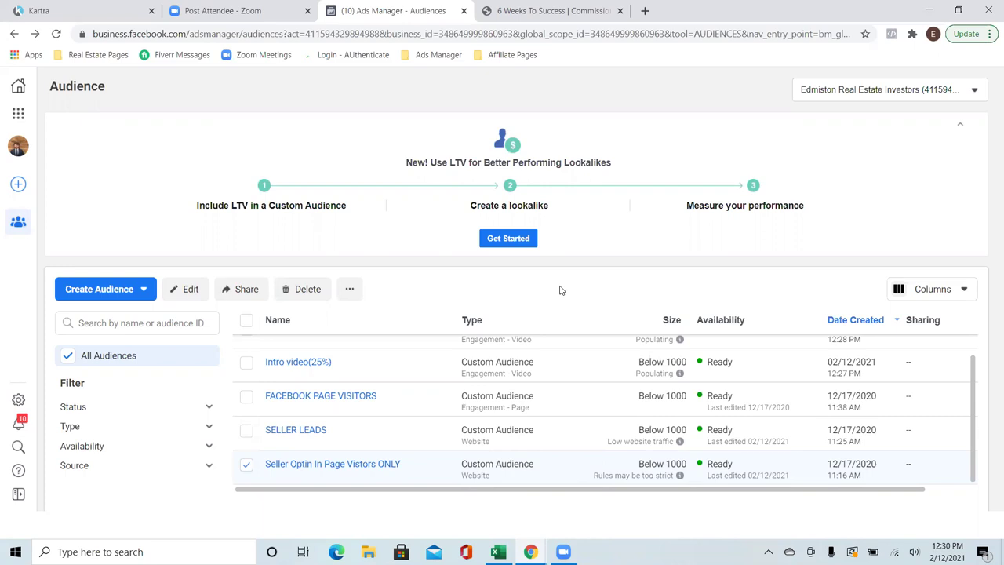
# Step: Go to Business Settings and view the domains registered under Brand Safety
pyautogui.click(21, 116)
pyautogui.click(174, 164)
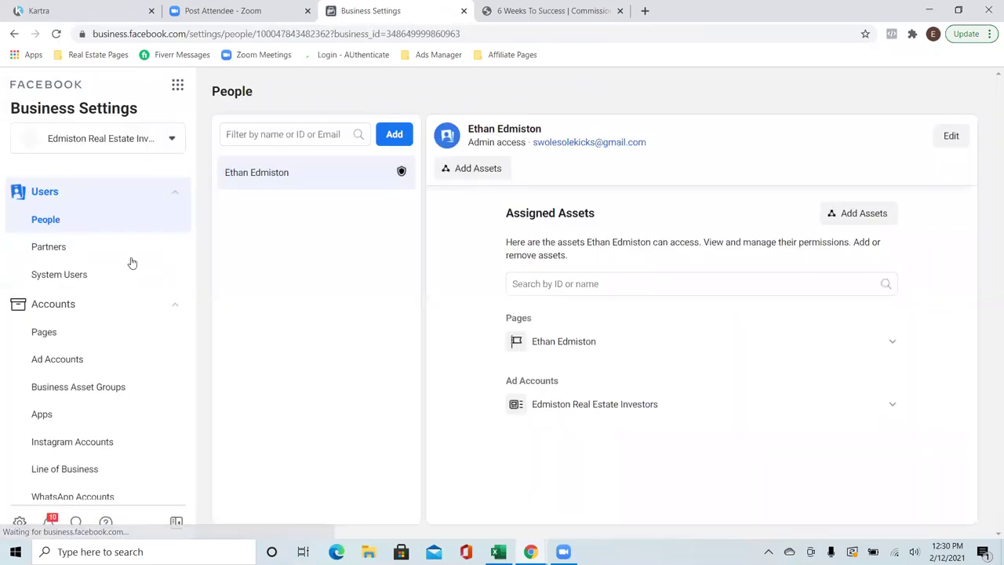
pyautogui.scroll(-1, 98, 350)
pyautogui.scroll(-3, 98, 349)
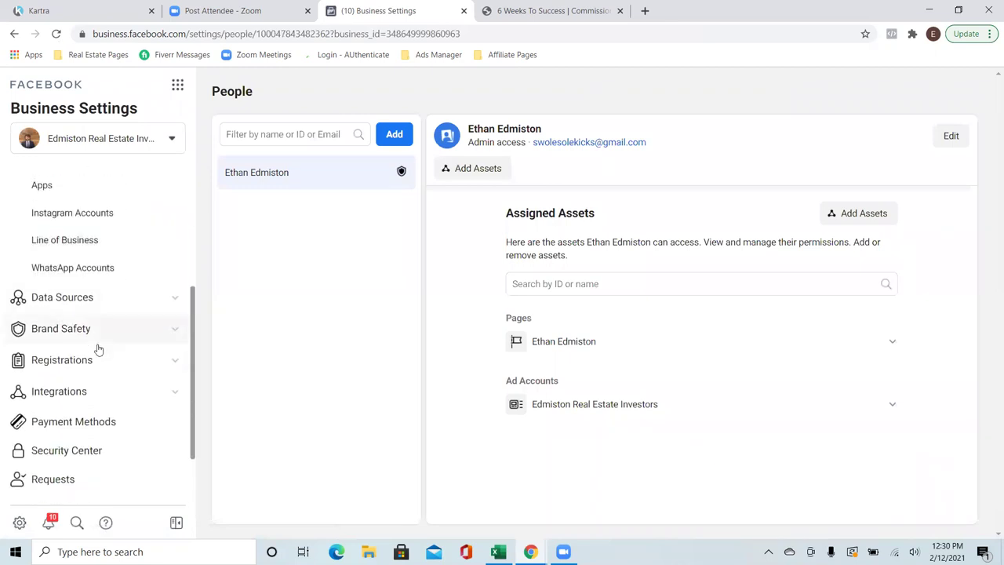
pyautogui.click(176, 303)
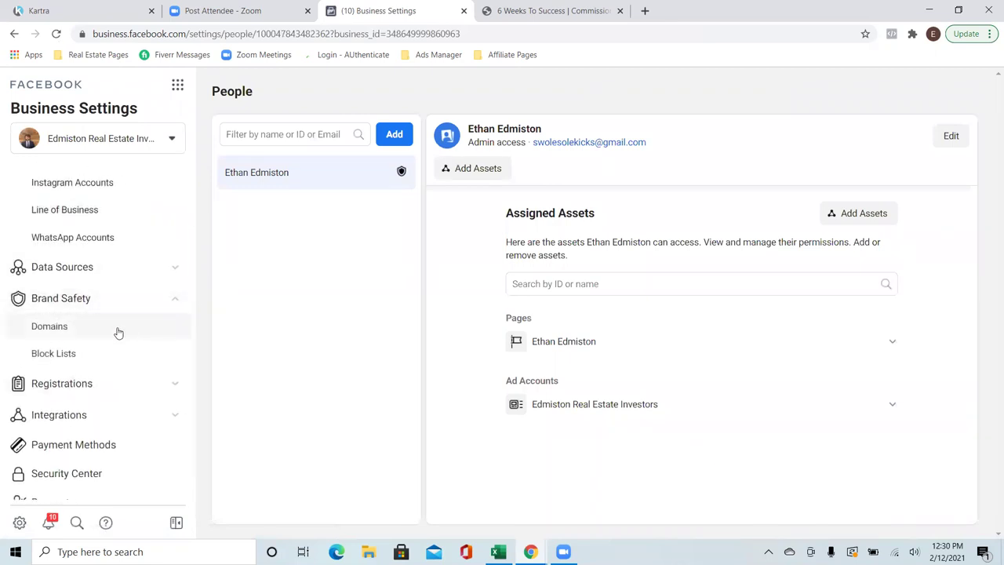
pyautogui.click(118, 333)
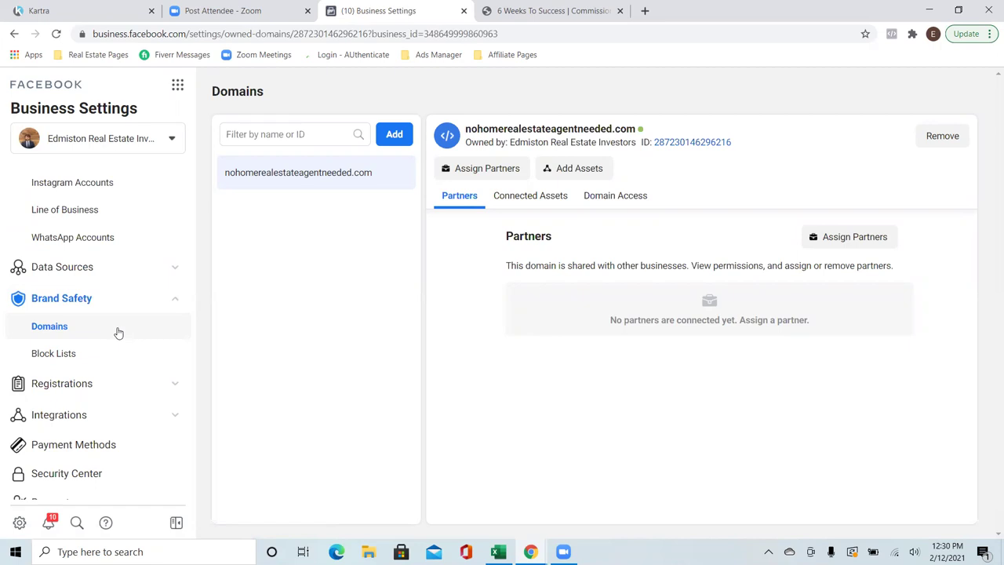
# Step: Switch to Events Manager and go through the Aggregated Event Measurement introduction for the pixel to its end
pyautogui.click(176, 86)
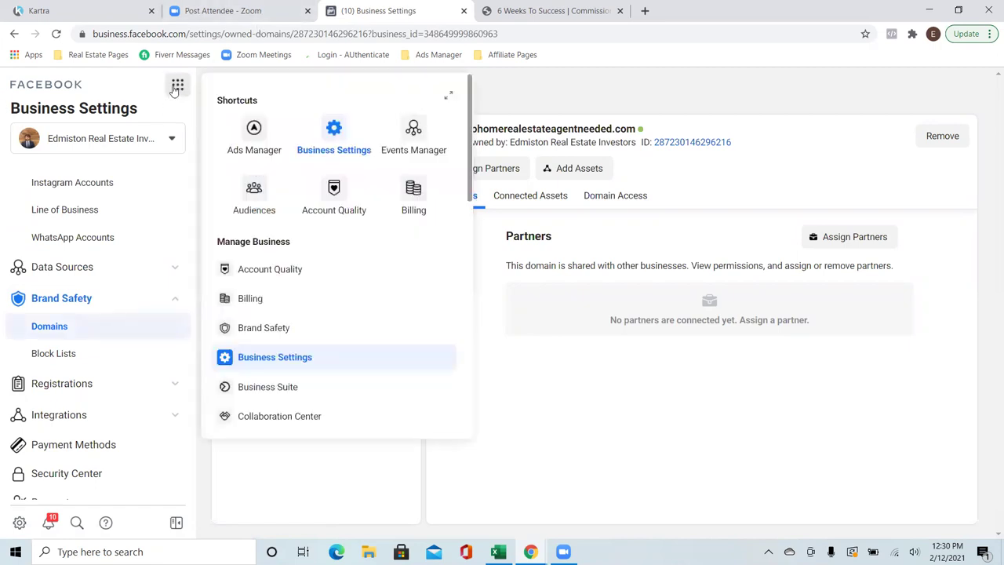
pyautogui.click(421, 140)
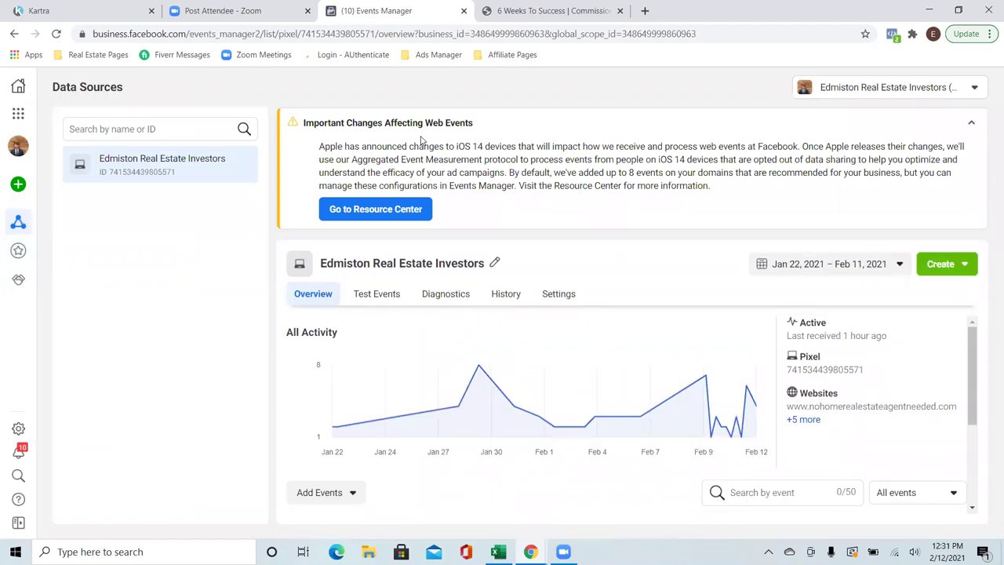
pyautogui.scroll(-3, 673, 369)
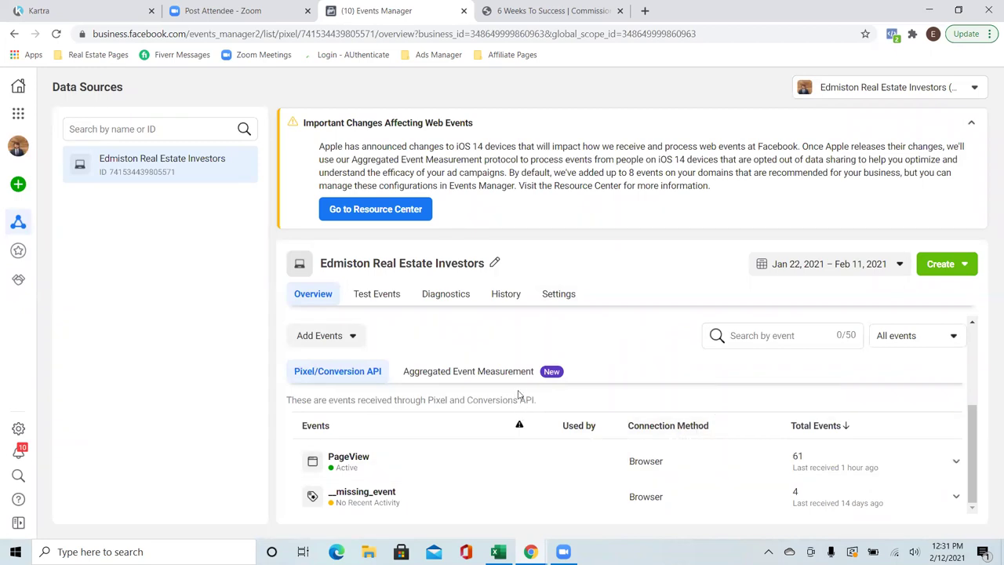
pyautogui.click(552, 374)
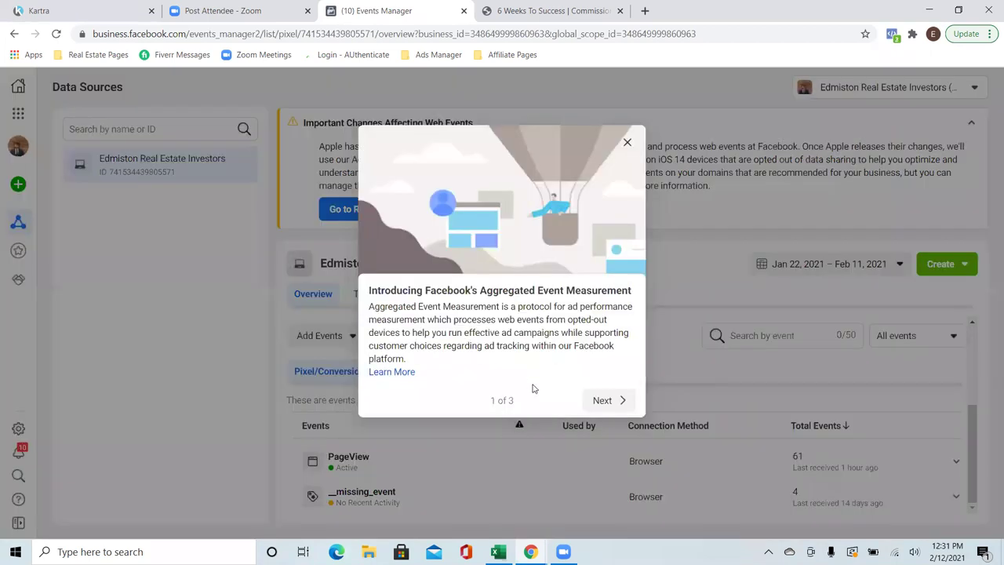
pyautogui.click(602, 402)
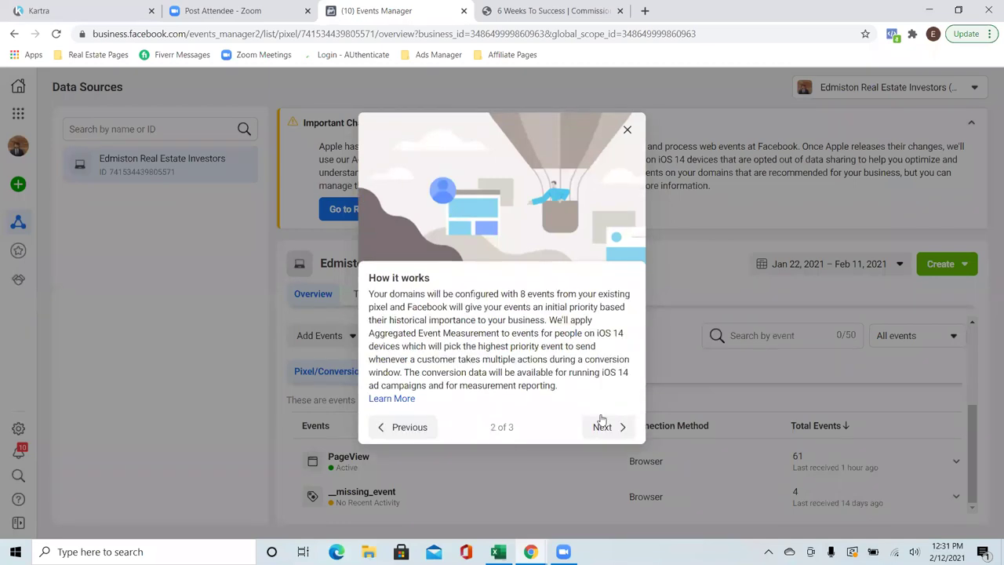
pyautogui.click(602, 423)
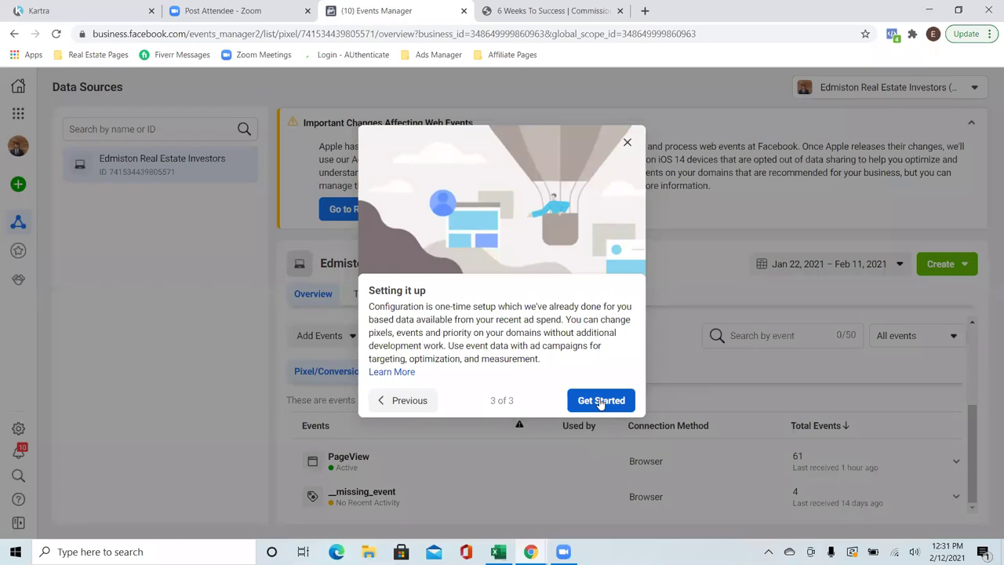
pyautogui.click(601, 400)
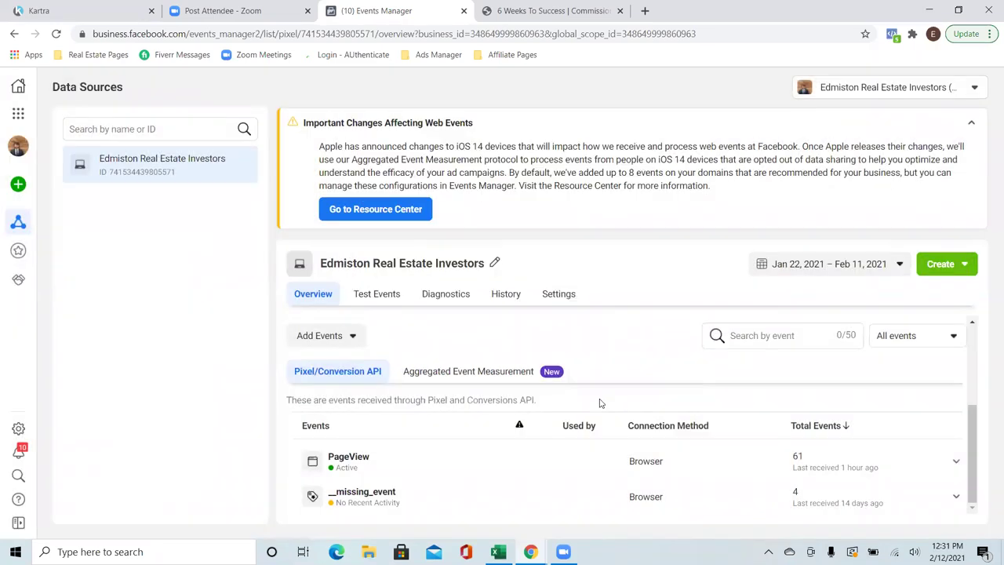
# Step: Open the web event configurations from Aggregated Event Measurement and start editing the events of nohomerealestateagentneeded.com
pyautogui.click(545, 380)
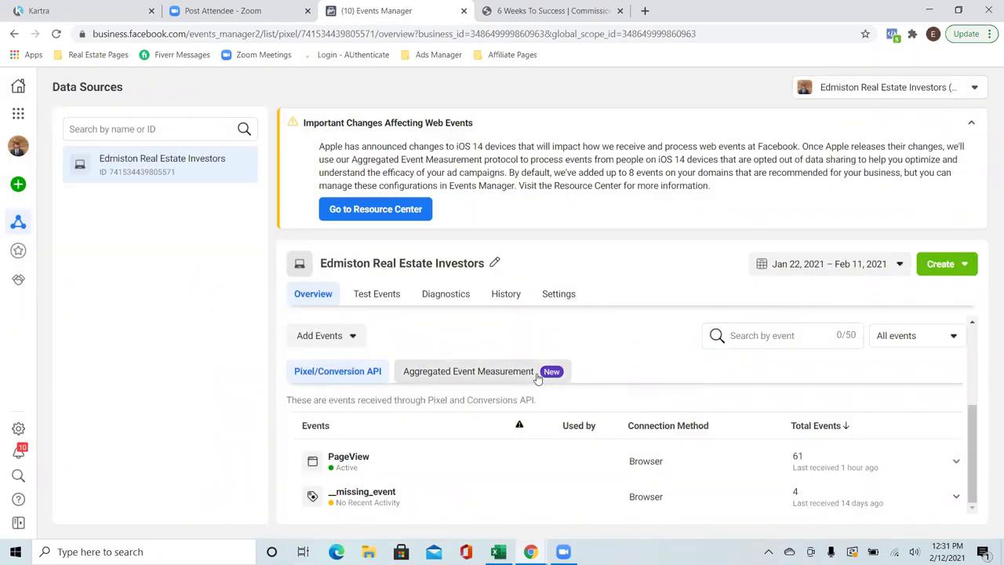
pyautogui.scroll(-1, 710, 396)
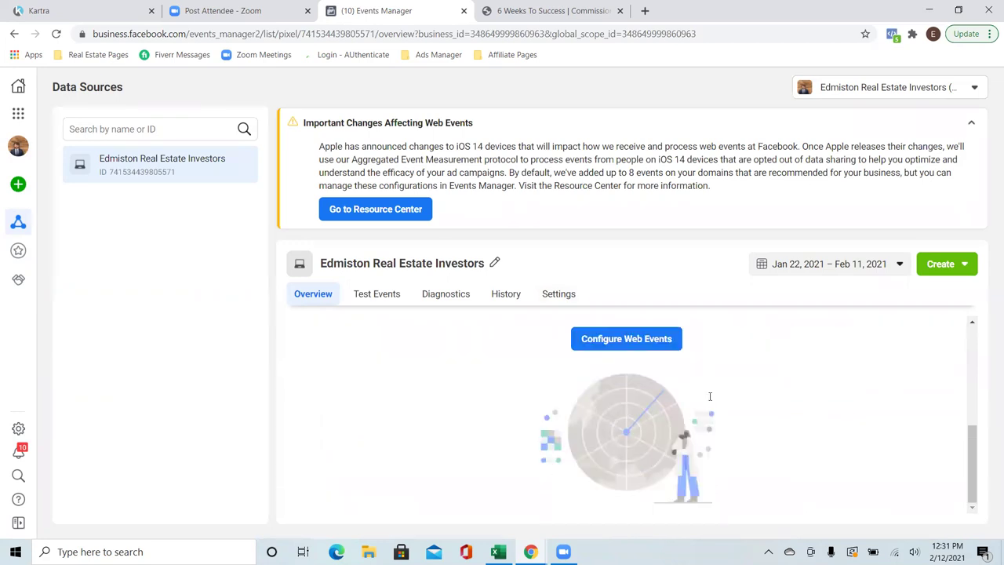
pyautogui.click(652, 345)
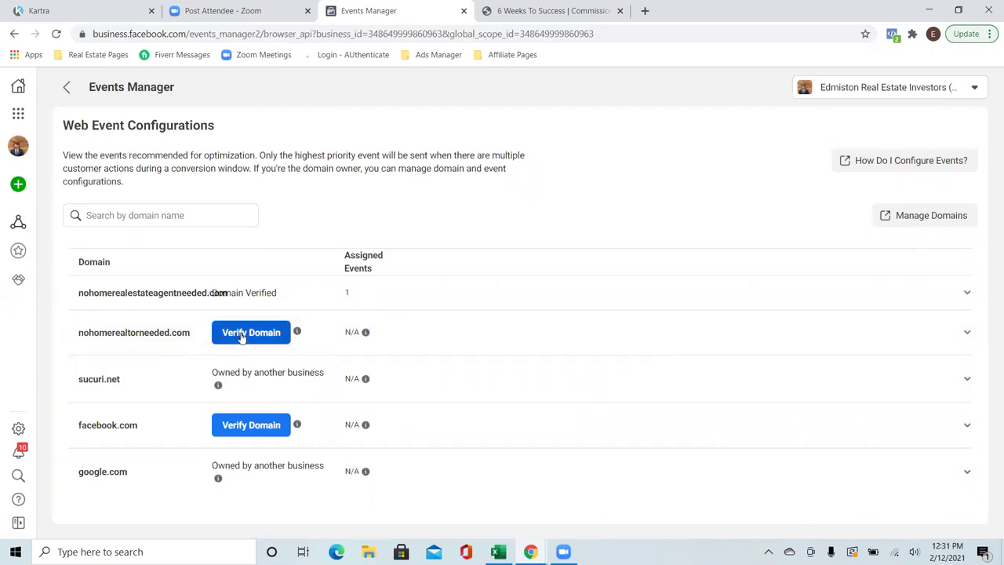
pyautogui.click(252, 295)
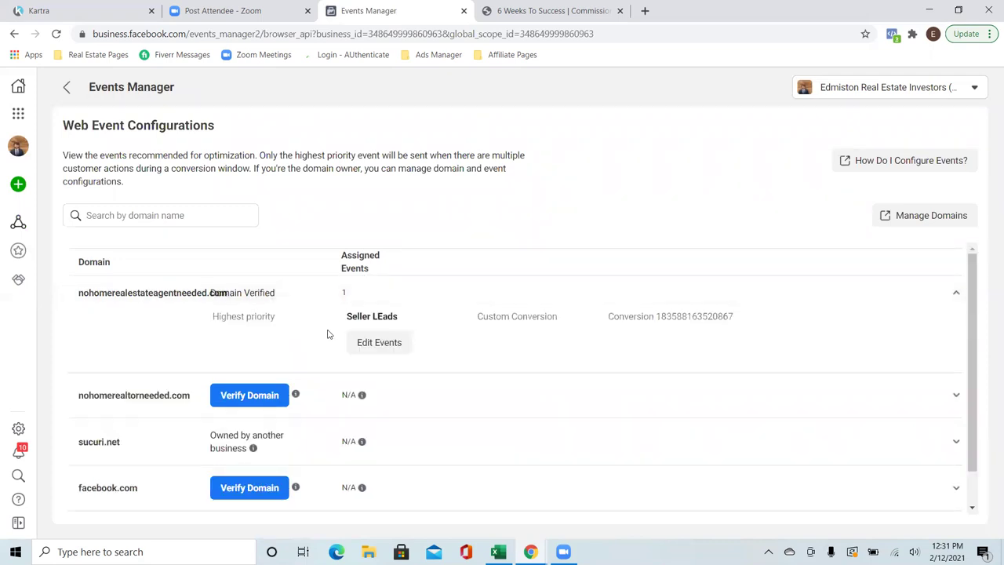
pyautogui.click(371, 347)
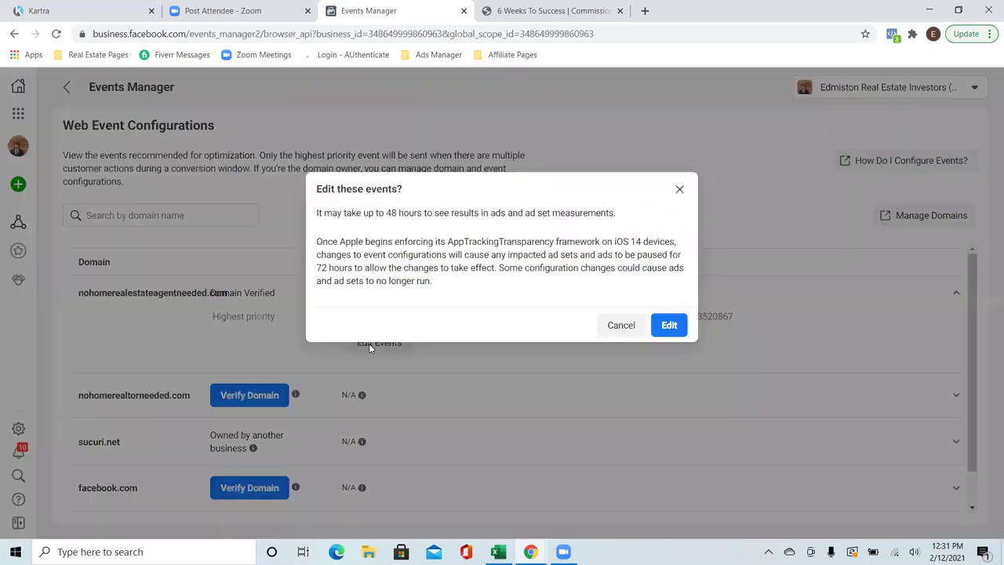
pyautogui.click(669, 328)
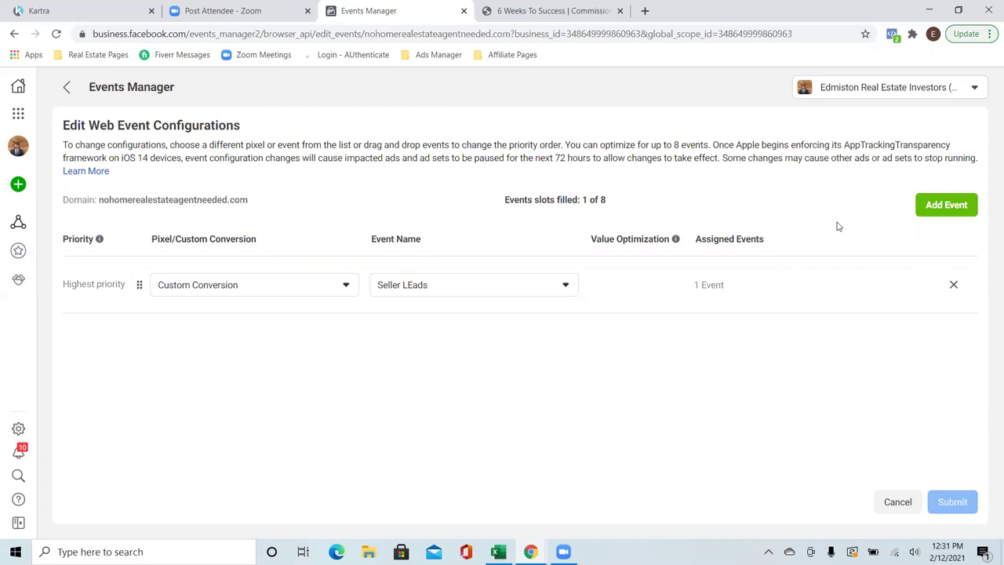
# Step: Leave Events Manager for Ads Manager, review the campaigns' results and cost columns, and dismiss the system notifications
pyautogui.click(18, 114)
pyautogui.click(87, 165)
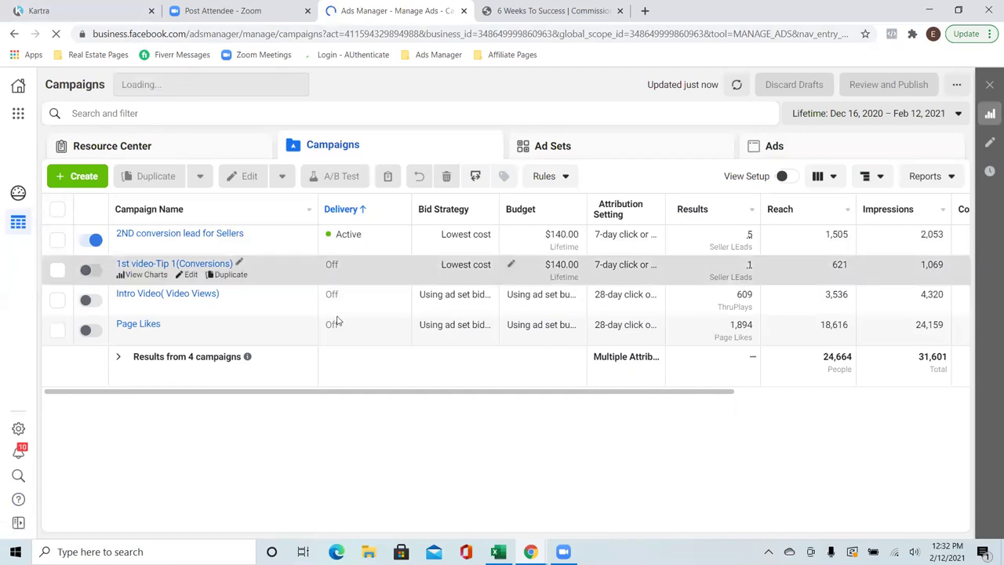
pyautogui.moveTo(419, 392); pyautogui.dragTo(354, 392)
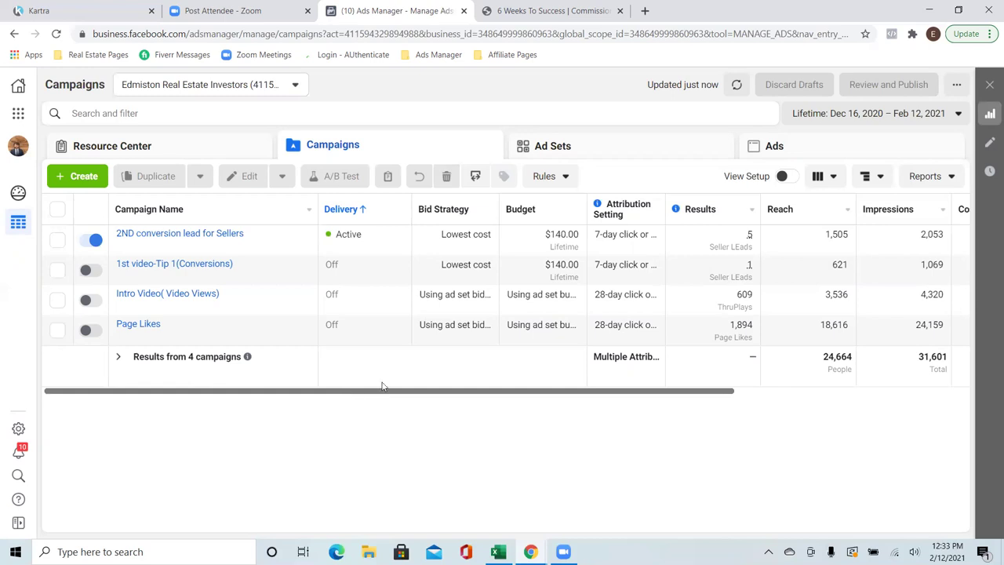
pyautogui.moveTo(400, 392); pyautogui.dragTo(510, 391)
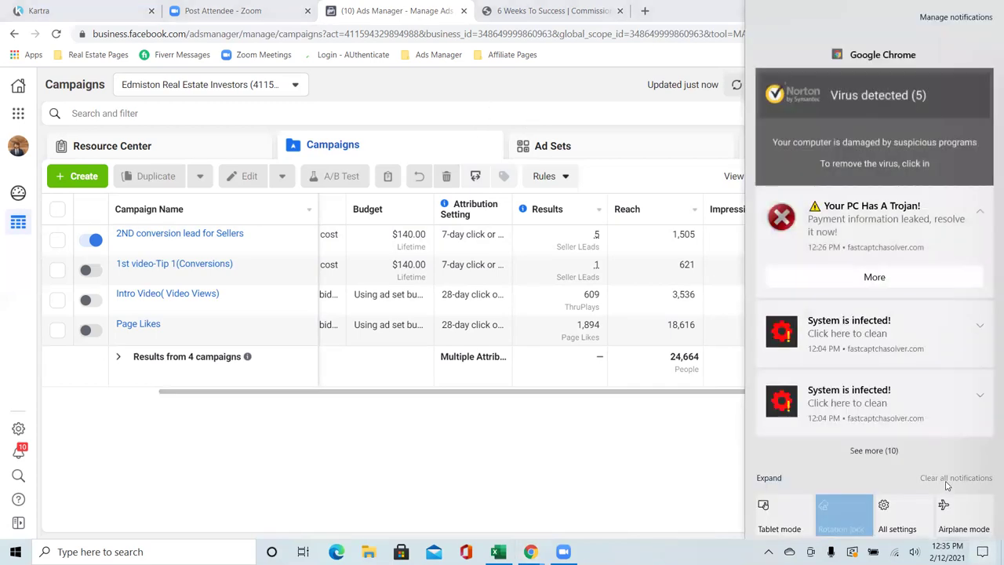
pyautogui.click(653, 462)
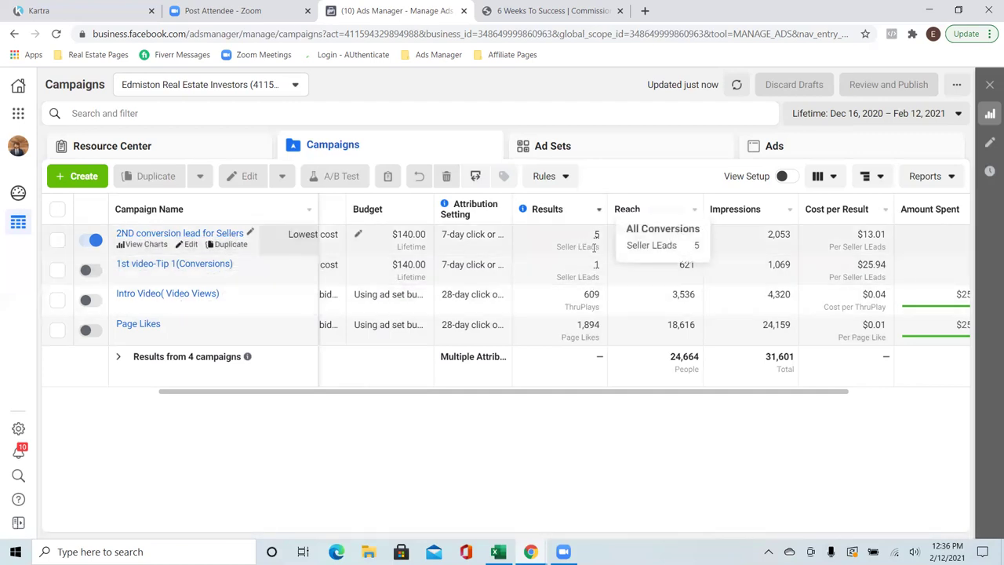
# Step: Open the ad sets of the 2ND conversion lead for Sellers campaign, compare their lead results and turn off Auburn City Adset
pyautogui.click(208, 233)
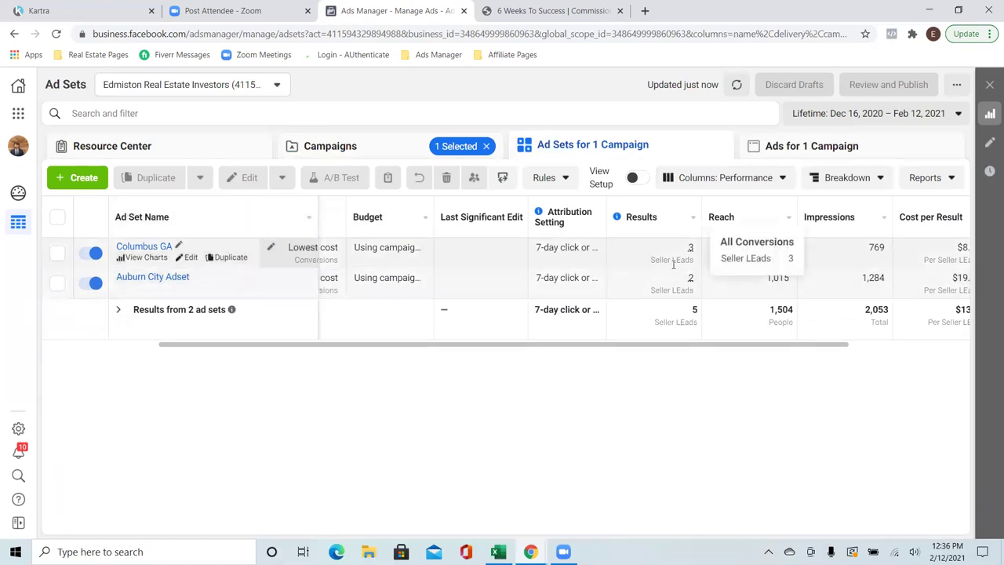
pyautogui.hscroll(2, 746, 352)
pyautogui.hscroll(1, 788, 346)
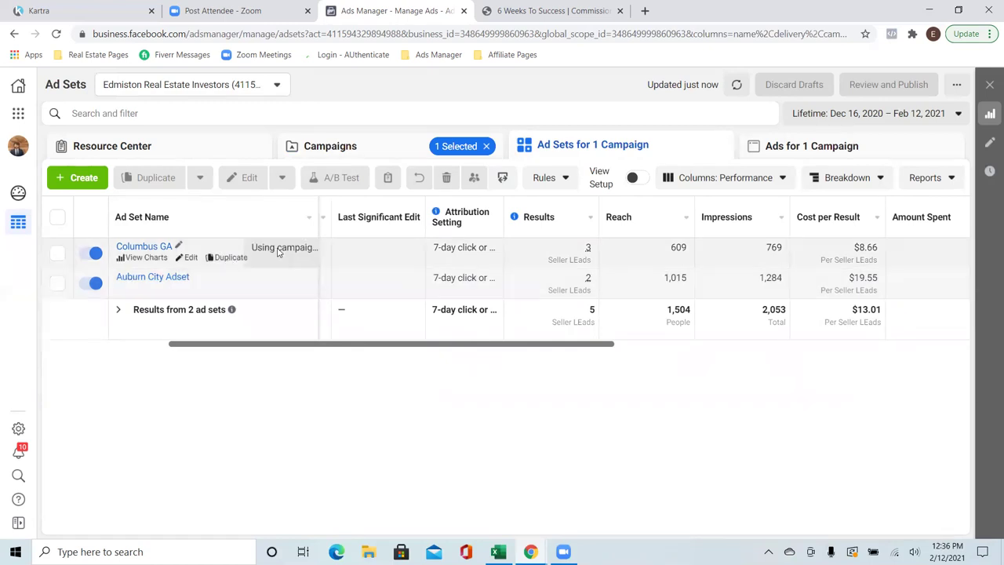
pyautogui.moveTo(600, 257)
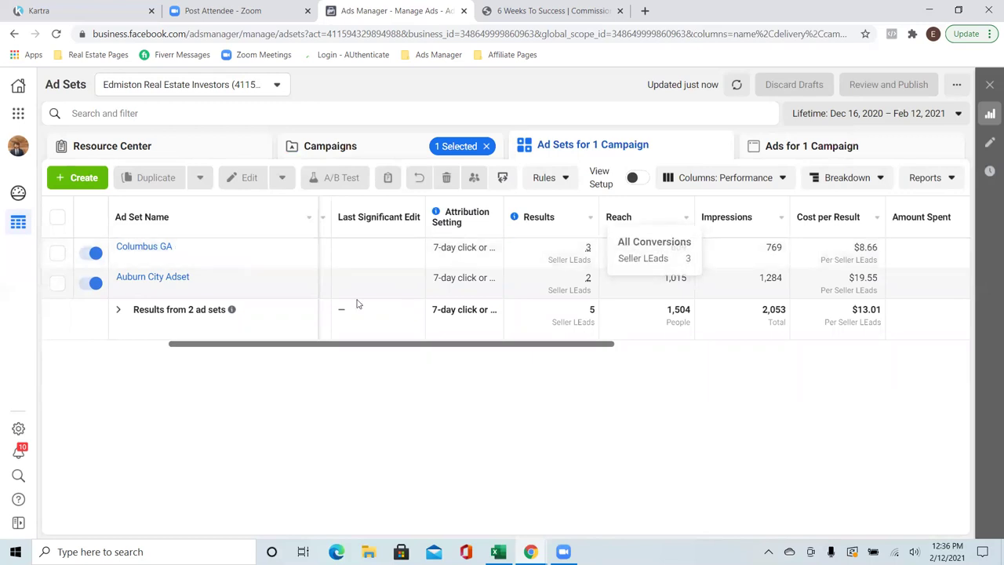
pyautogui.click(95, 284)
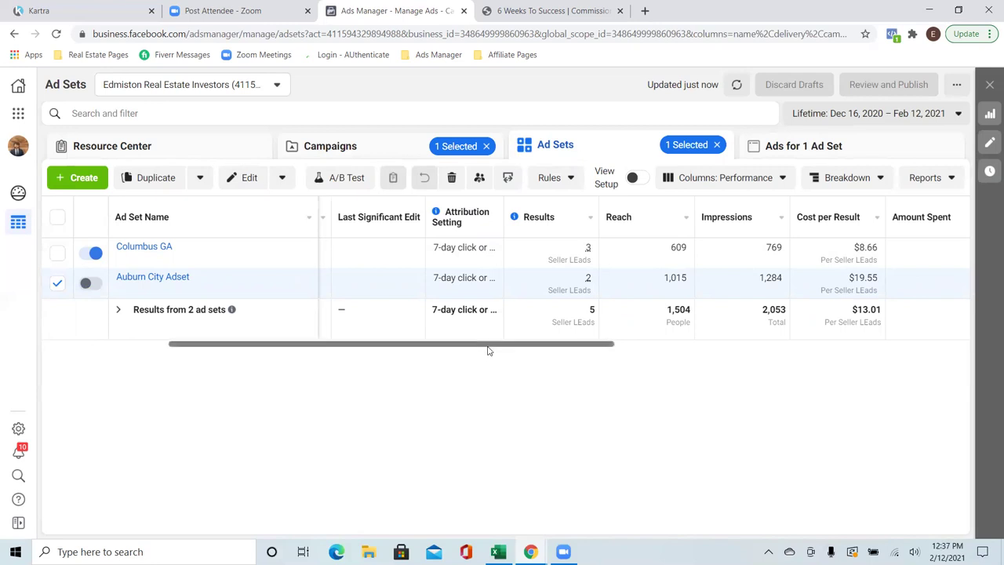
# Step: Compare the two ad sets' delivery, cost per result, amount spent, schedule, video play metrics and link clicks
pyautogui.moveTo(475, 348); pyautogui.dragTo(342, 340)
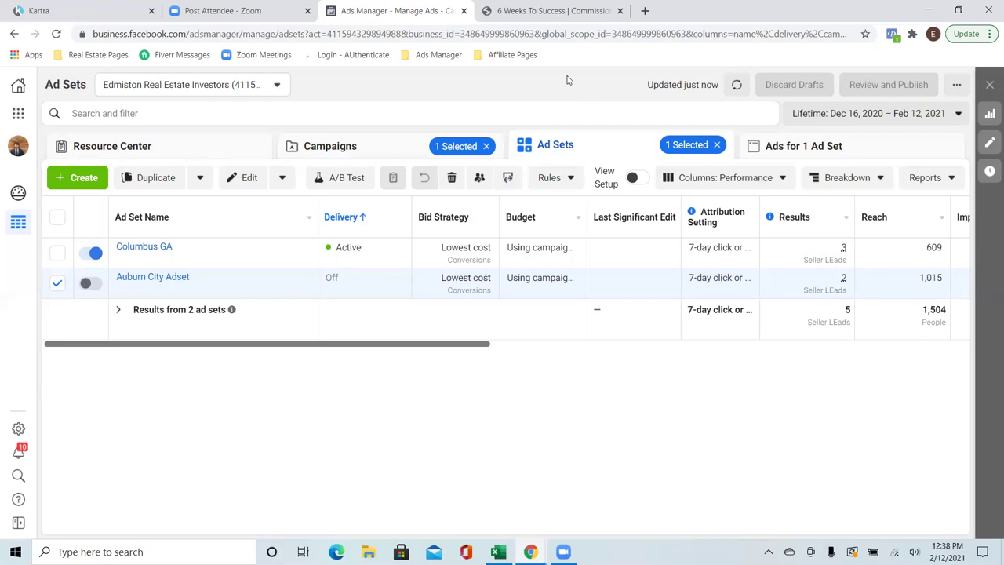
pyautogui.moveTo(448, 343); pyautogui.dragTo(581, 342)
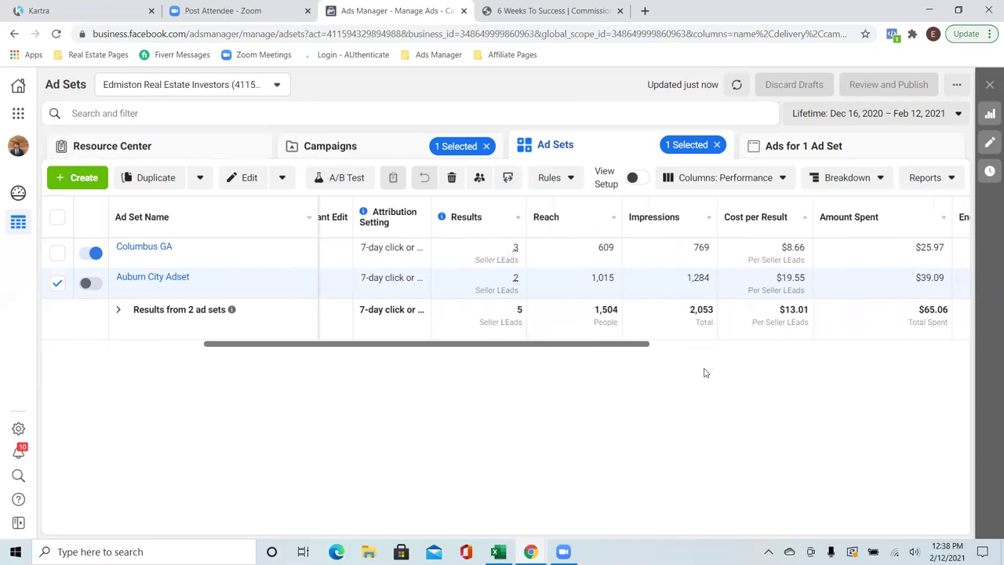
pyautogui.moveTo(643, 343); pyautogui.dragTo(936, 346)
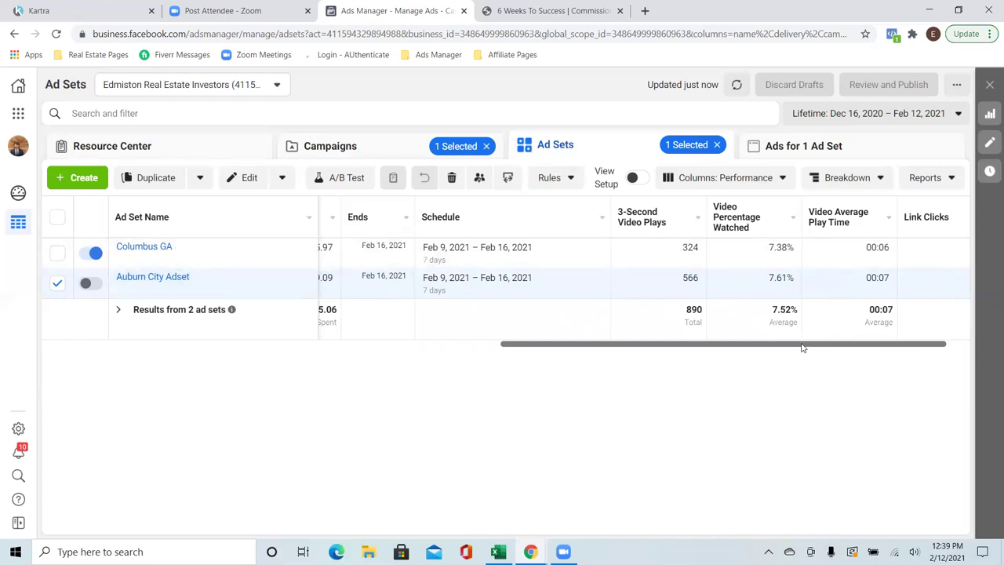
pyautogui.moveTo(801, 348); pyautogui.dragTo(847, 343)
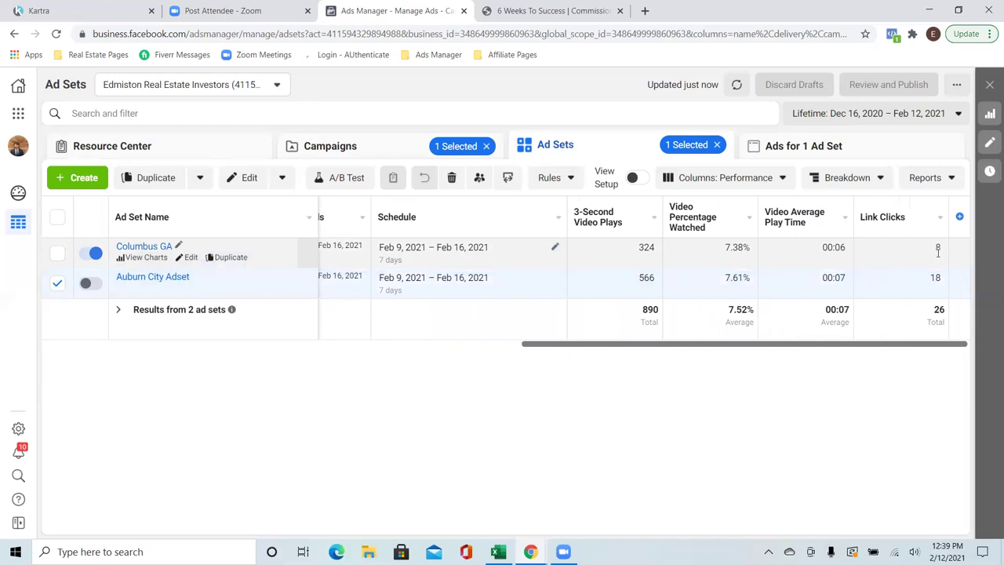
pyautogui.moveTo(899, 342)
pyautogui.mouseDown()
pyautogui.moveTo(646, 350)
pyautogui.moveTo(750, 337)
pyautogui.moveTo(900, 344)
pyautogui.mouseUp()
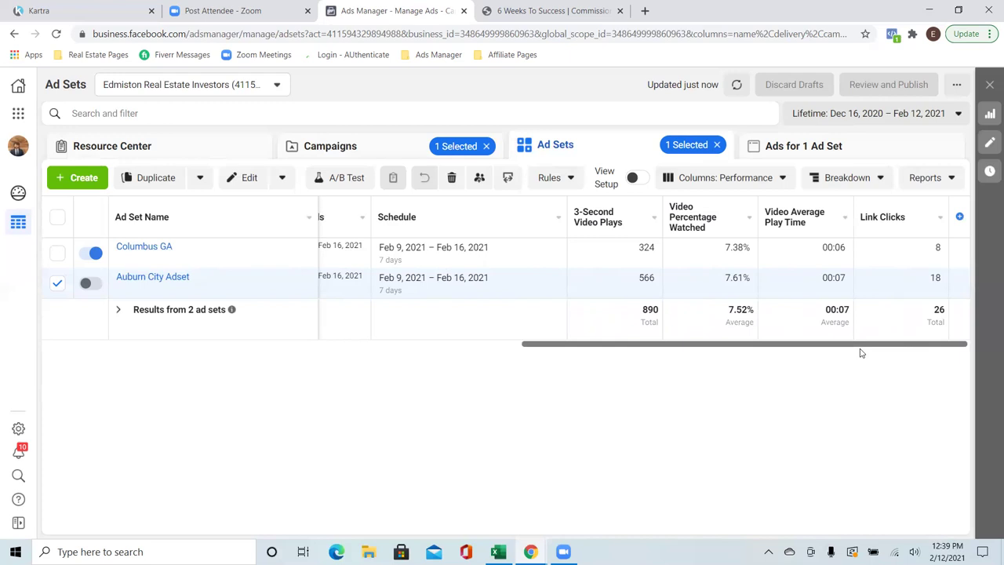
pyautogui.moveTo(842, 345); pyautogui.dragTo(362, 348)
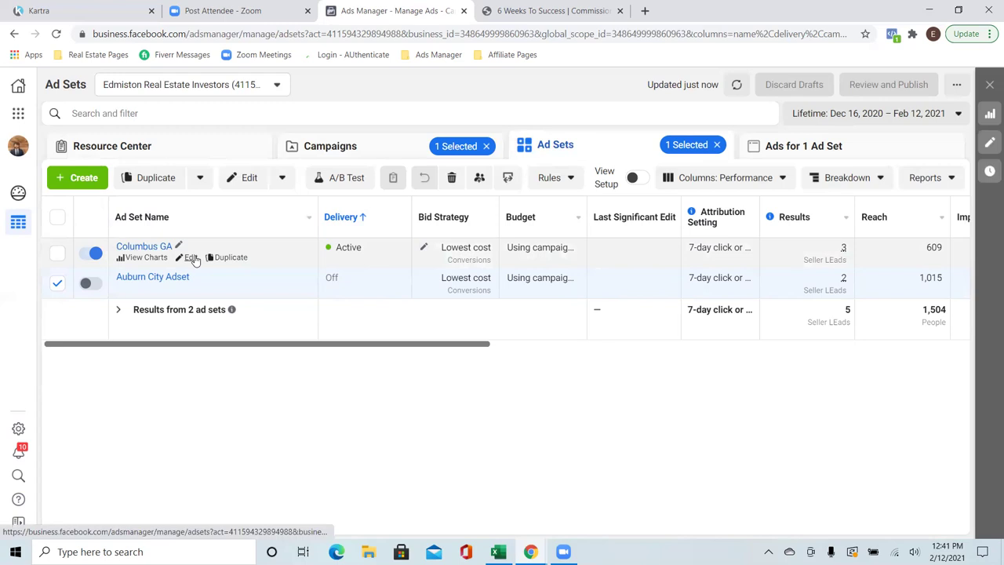
# Step: Examine the Columbus GA ad set's conversion and schedule settings, close its editor without changes and switch to Zoom
pyautogui.click(191, 258)
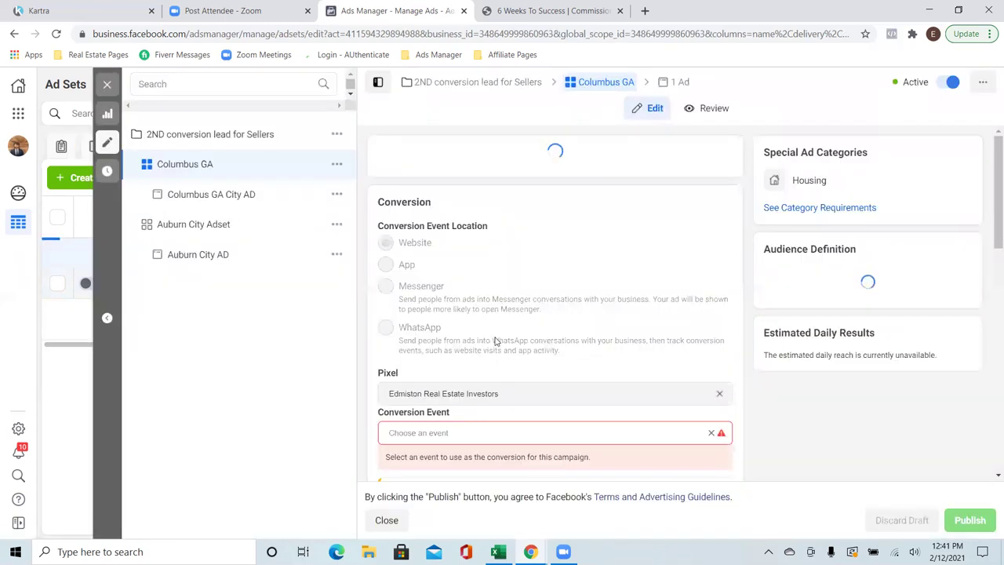
pyautogui.scroll(-1, 495, 339)
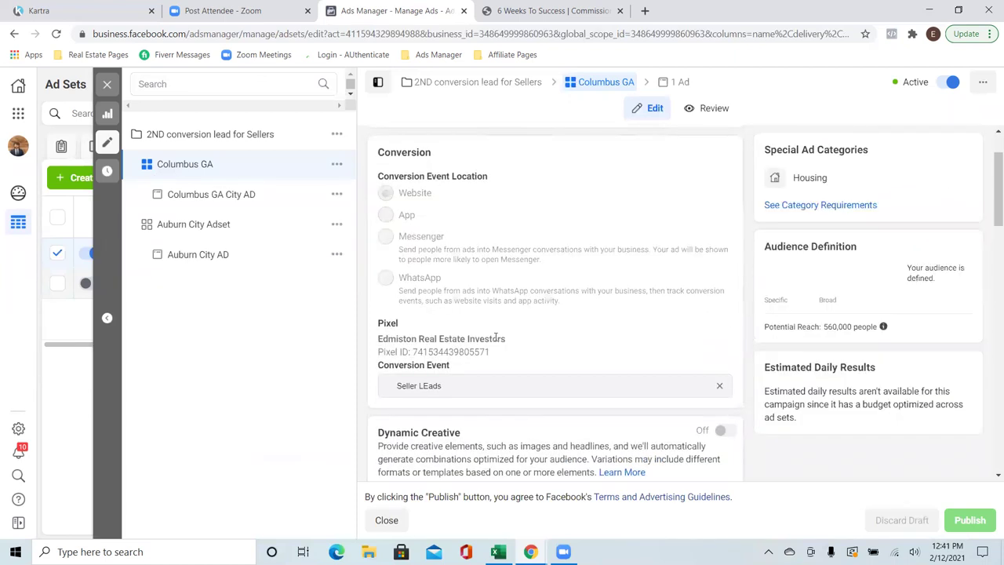
pyautogui.scroll(-2, 496, 341)
pyautogui.scroll(-1, 496, 342)
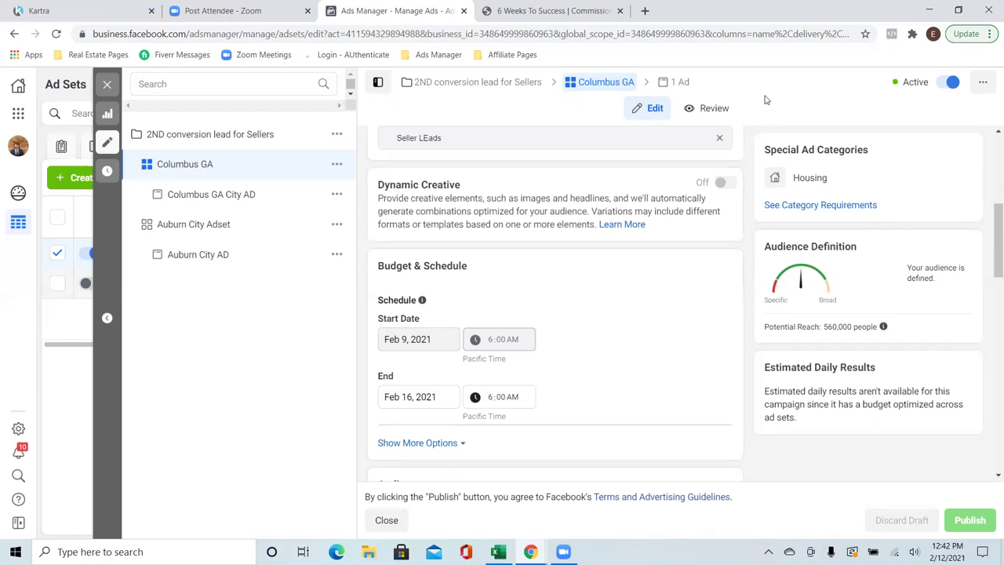
pyautogui.tripleClick(661, 85)
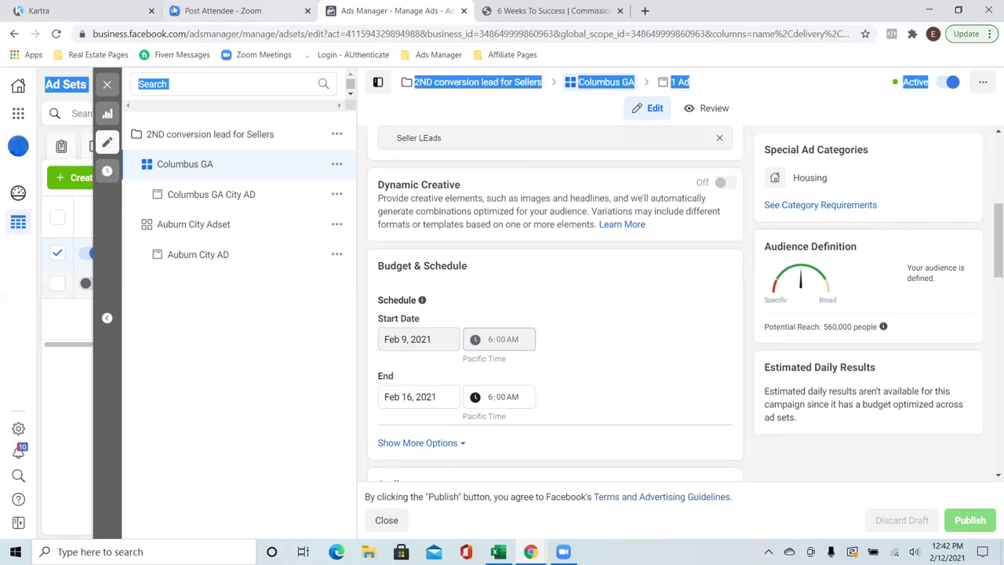
pyautogui.click(118, 267)
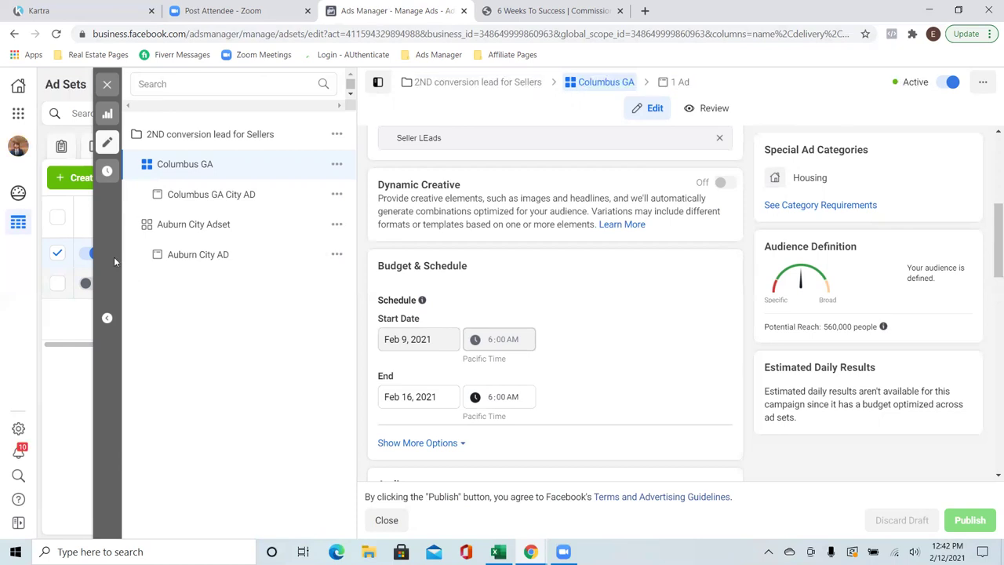
pyautogui.click(107, 88)
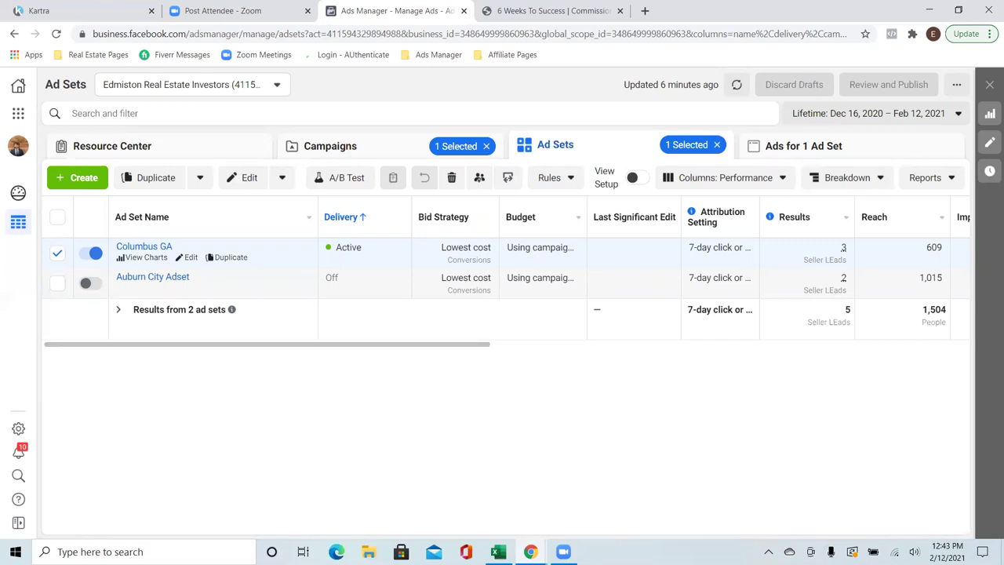
pyautogui.click(563, 551)
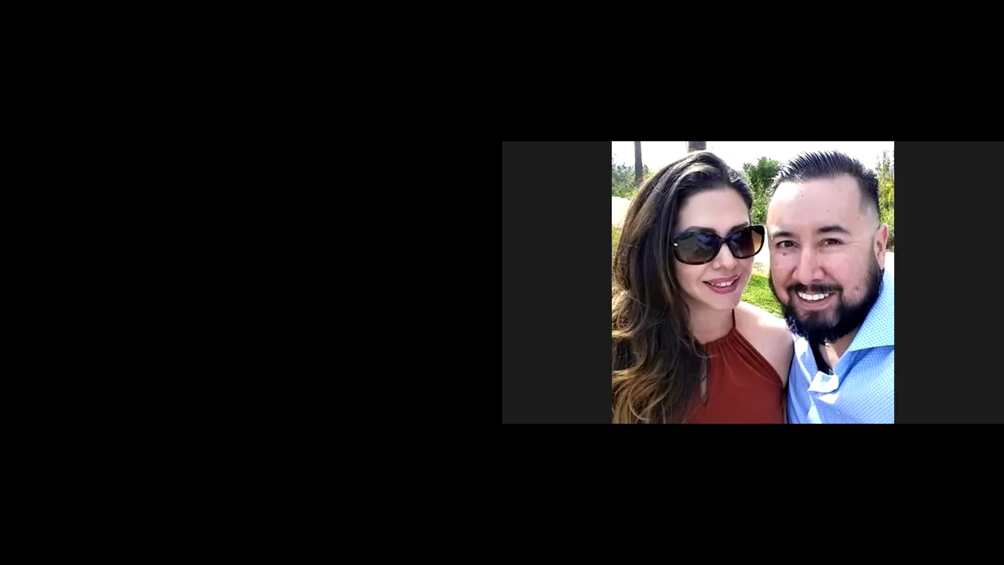